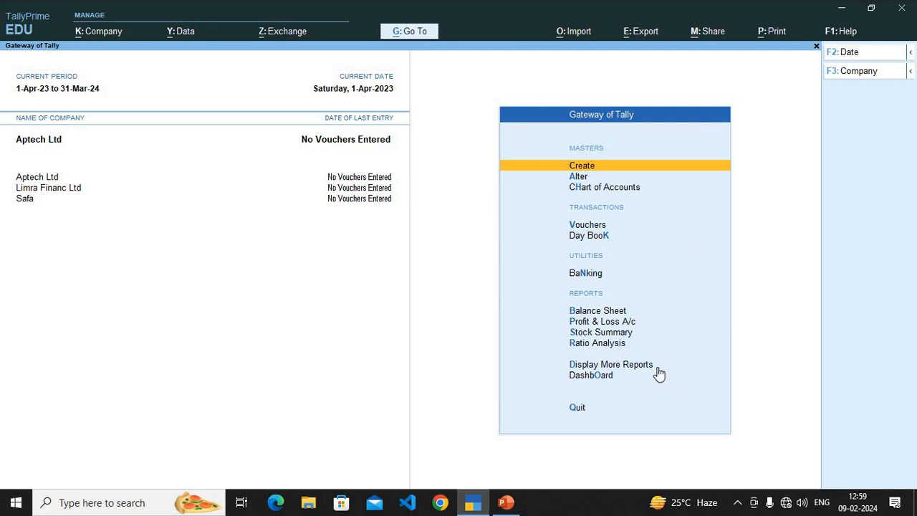
Step: Start a new ledger for Aptech Ltd and name it Opening Stock
{"action": "left_click", "coordinate": [605, 167]}
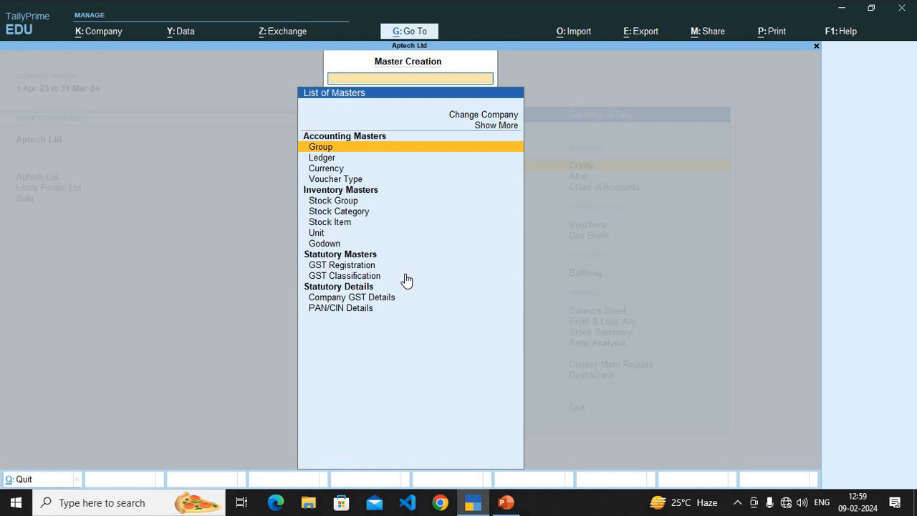
{"action": "key", "text": "Down"}
{"action": "key", "text": "Return"}
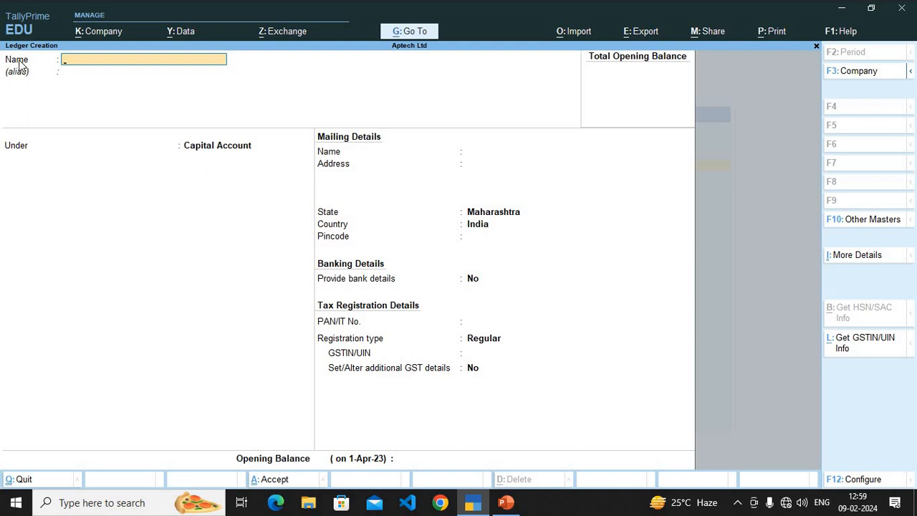
{"action": "type", "text": "pening Stock"}
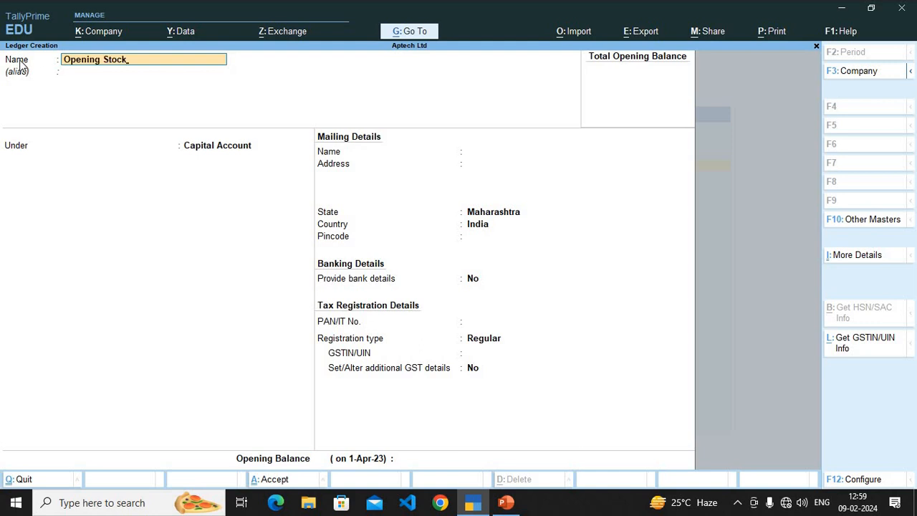
{"action": "key", "text": "Return"}
{"action": "key", "text": "Return"}
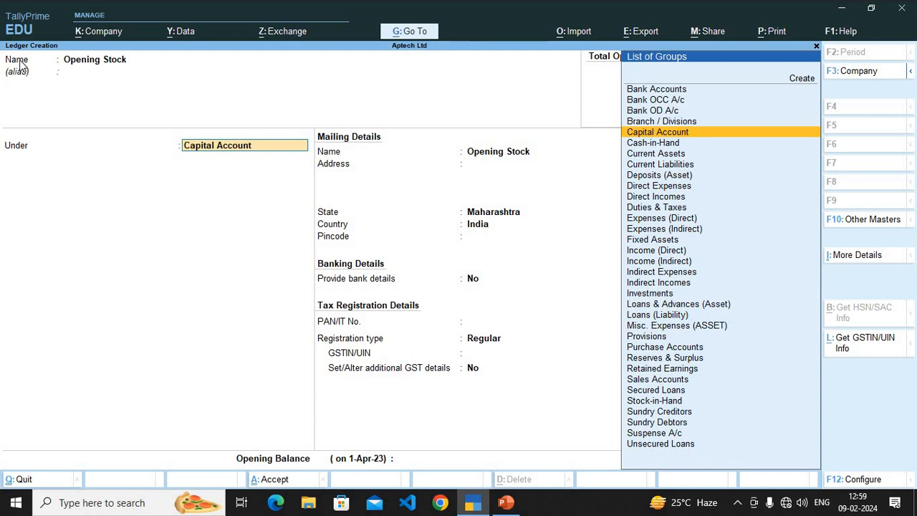
Step: Place the Opening Stock ledger under the Direct Expenses group, leaving its alias blank
{"action": "left_click", "coordinate": [107, 72]}
{"action": "key", "text": "Return"}
{"action": "type", "text": "Di"}
{"action": "key", "text": "Down"}
{"action": "key", "text": "Up"}
{"action": "key", "text": "Return"}
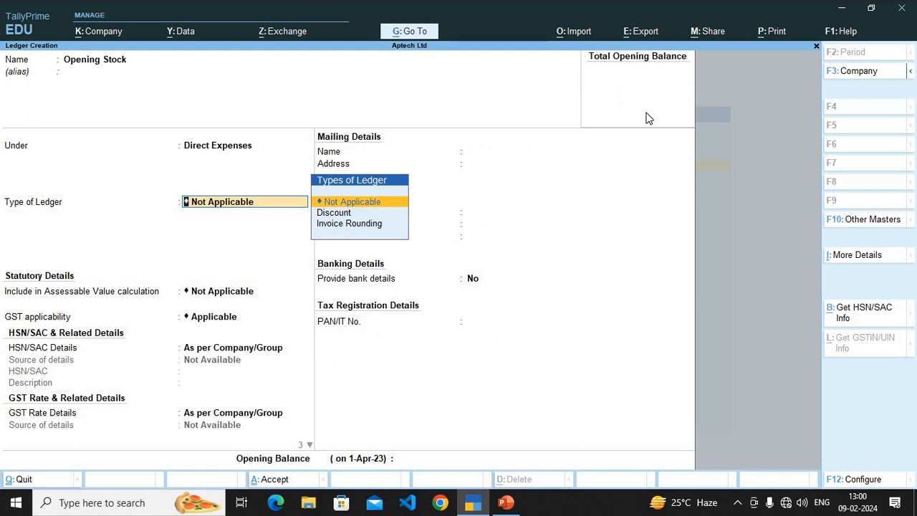
Step: Keep the default statutory, GST and banking details, leave the opening balance blank and save the Opening Stock ledger
{"action": "key", "text": "Return"}
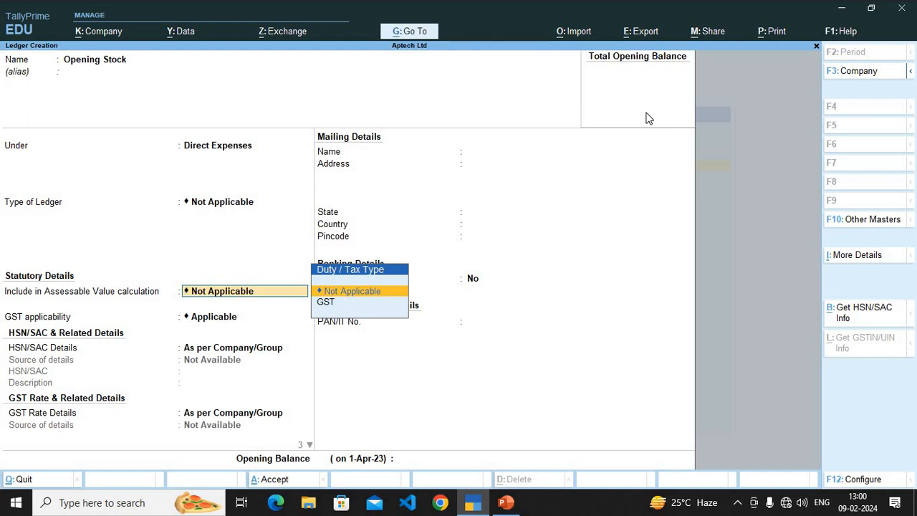
{"action": "key", "text": "Return"}
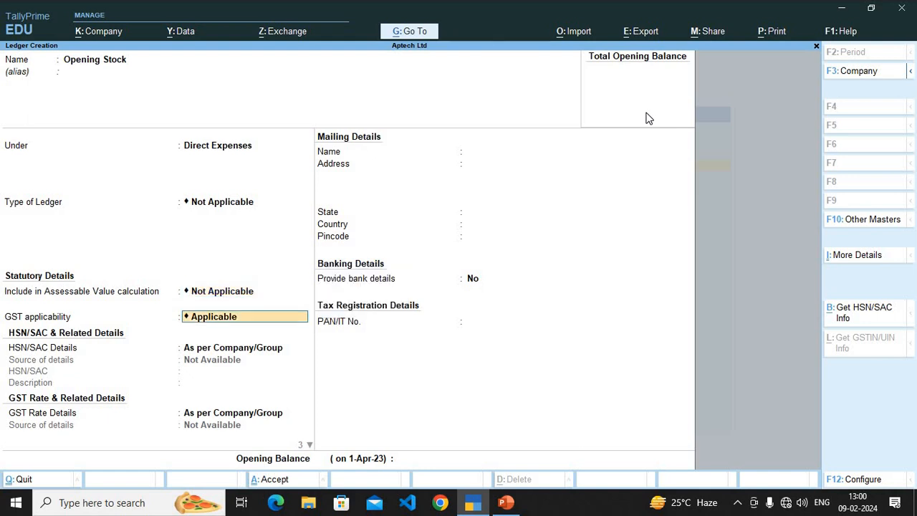
{"action": "key", "text": "Return"}
{"action": "key", "text": "Return"}
{"action": "key", "text": "Return"}
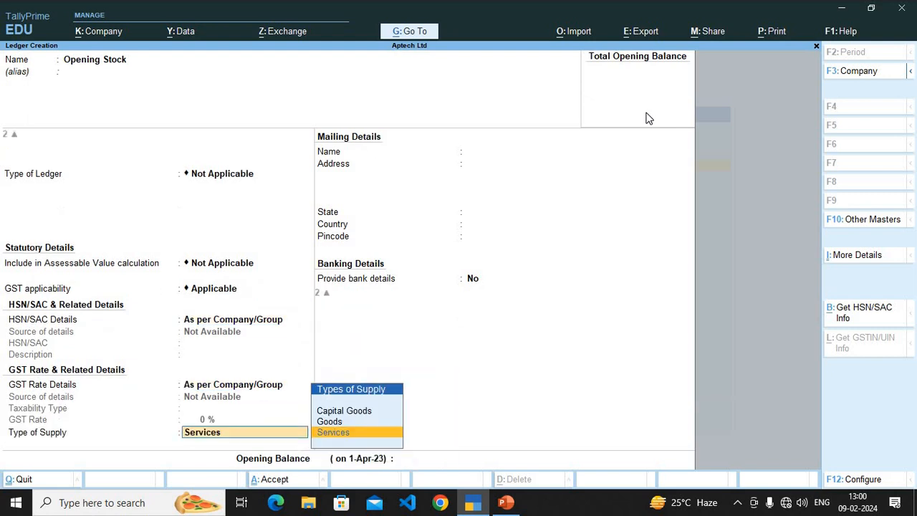
{"action": "key", "text": "Return"}
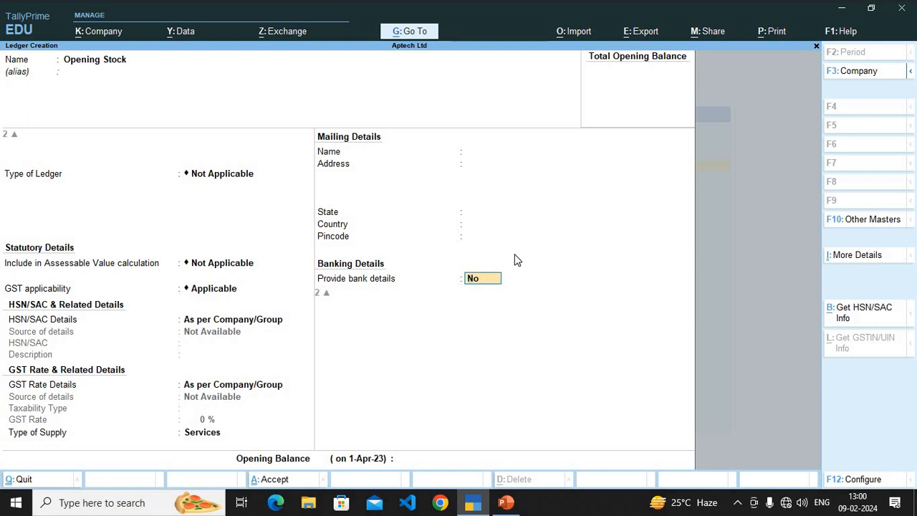
{"action": "key", "text": "Return"}
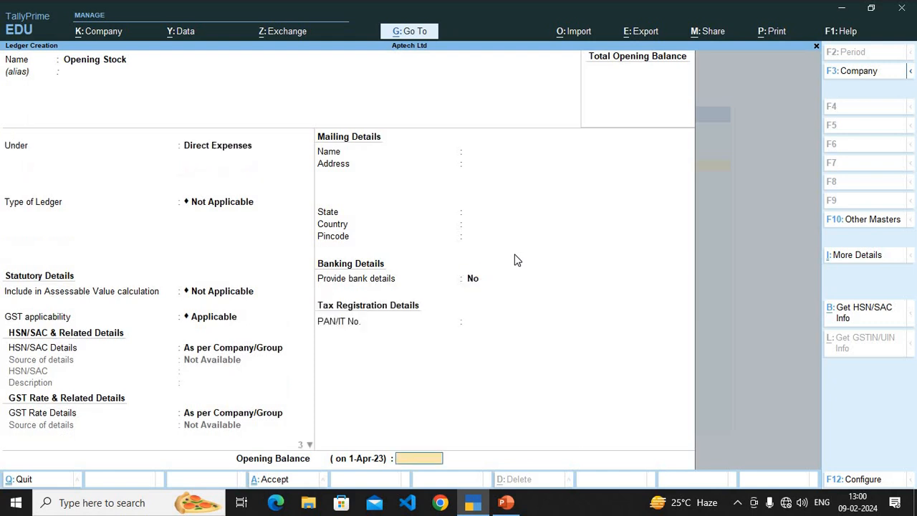
{"action": "key", "text": "Return"}
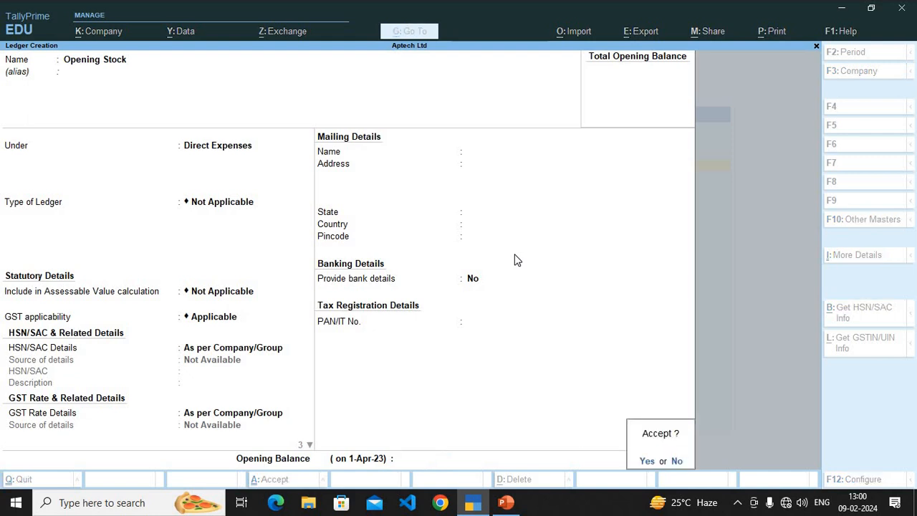
{"action": "key", "text": "y"}
Step: Create a Purchase ledger under Purchase Accounts with the default GST and banking details and no opening balance
{"action": "type", "text": "Purchase"}
{"action": "key", "text": "Return"}
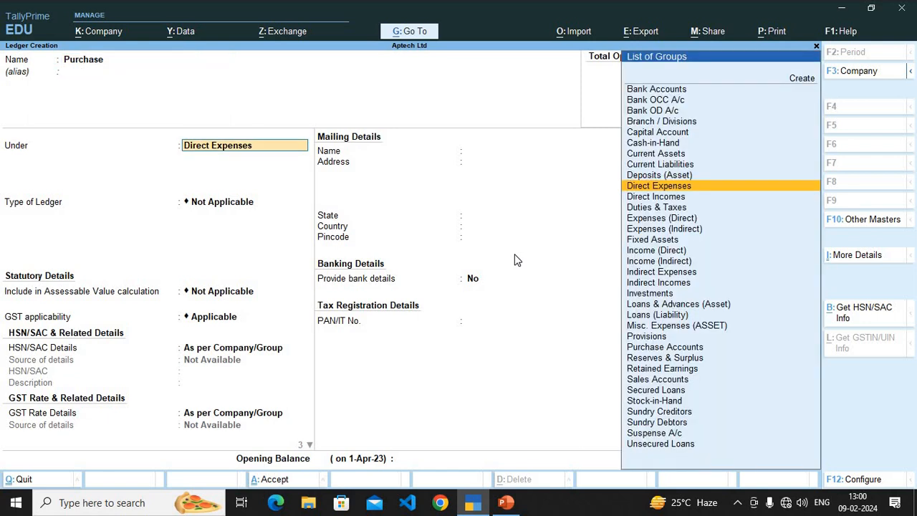
{"action": "type", "text": "Pu"}
{"action": "key", "text": "Return"}
{"action": "key", "text": "Return"}
{"action": "key", "text": "Return"}
{"action": "key", "text": "Return"}
{"action": "key", "text": "Return"}
{"action": "key", "text": "Return"}
{"action": "key", "text": "Return"}
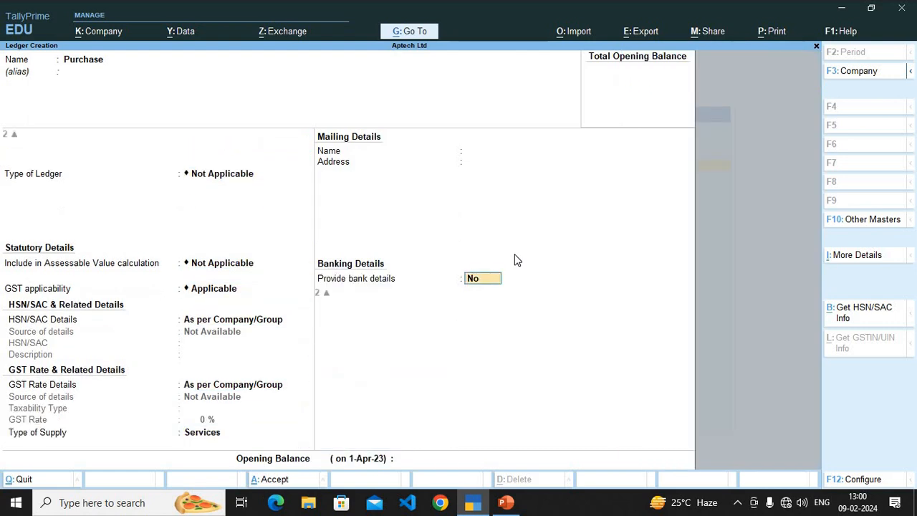
{"action": "key", "text": "Return"}
{"action": "key", "text": "Return"}
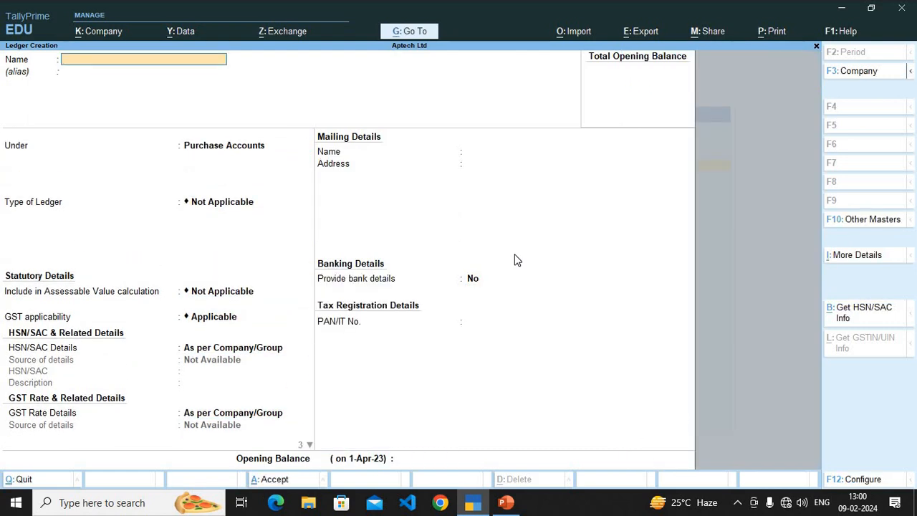
Step: Name the new ledger Purchase Return and place it under Purchase Accounts
{"action": "type", "text": "Purchase Return"}
{"action": "key", "text": "Return"}
{"action": "key", "text": "Return"}
{"action": "type", "text": "Pu"}
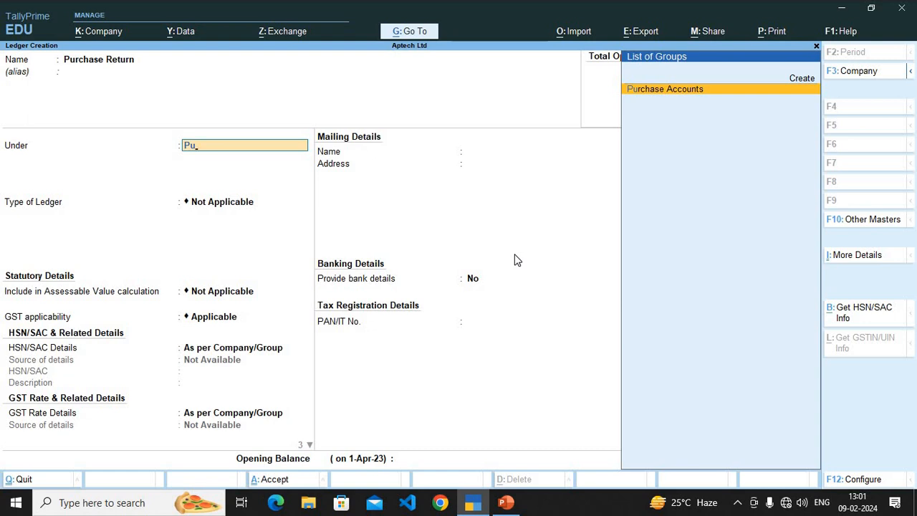
{"action": "key", "text": "Return"}
{"action": "key", "text": "Return"}
{"action": "key", "text": "Return"}
{"action": "key", "text": "Return"}
{"action": "key", "text": "Return"}
{"action": "key", "text": "Return"}
{"action": "key", "text": "Return"}
{"action": "key", "text": "Return"}
Step: Accept the default details without an opening balance and save the Purchase Return ledger
{"action": "type", "text": "y"}
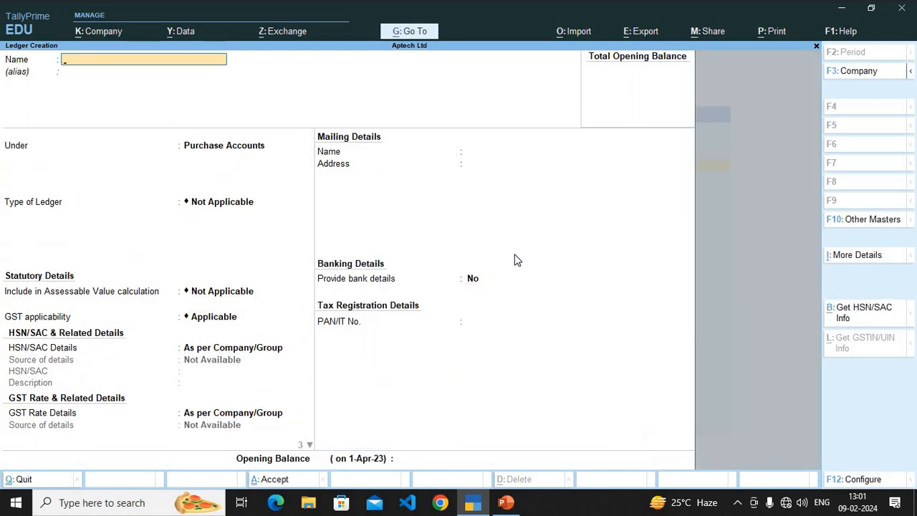
{"action": "type", "text": "Ret"}
Step: Create a Carriage Inward ledger under Direct Expenses, keeping the default details
{"action": "key", "text": "BackSpace"}
{"action": "key", "text": "BackSpace"}
{"action": "type", "text": "Carriage inward"}
{"action": "key", "text": "Return"}
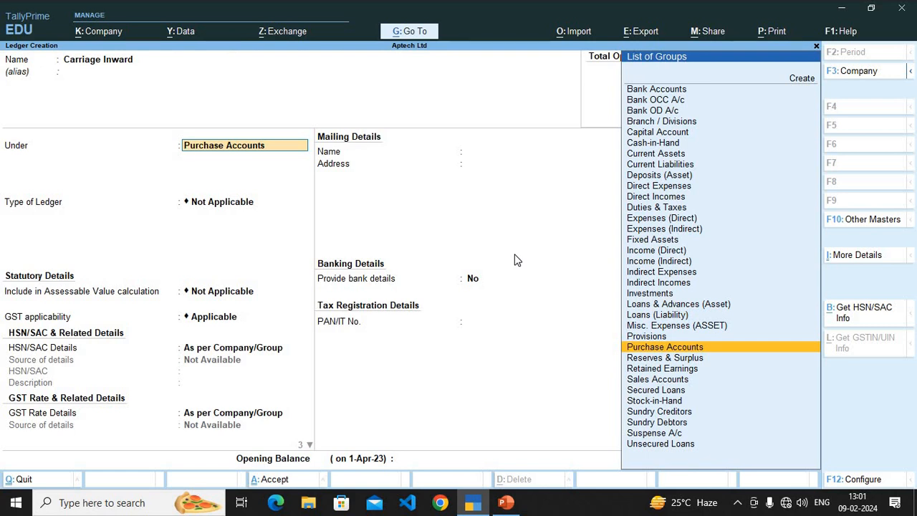
{"action": "type", "text": "D"}
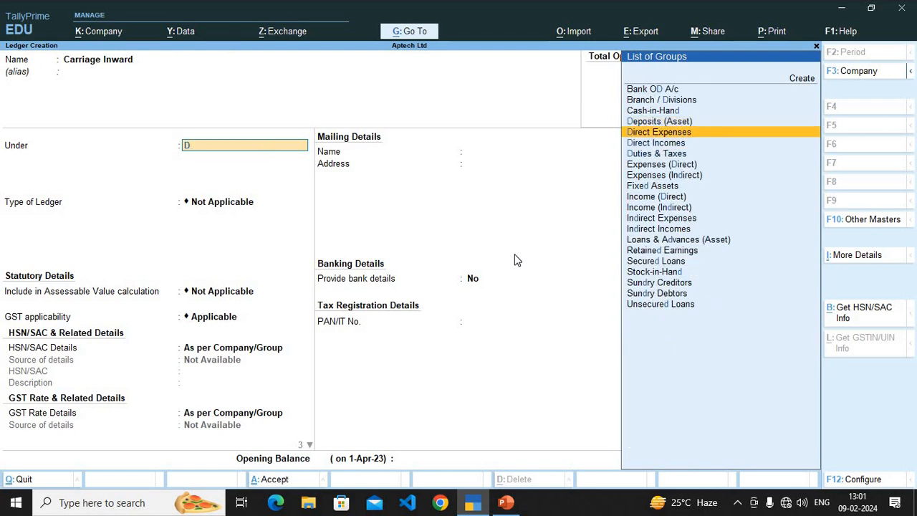
{"action": "key", "text": "Return"}
{"action": "key", "text": "Return"}
{"action": "key", "text": "Return"}
{"action": "key", "text": "Return"}
{"action": "key", "text": "Return"}
{"action": "key", "text": "Return"}
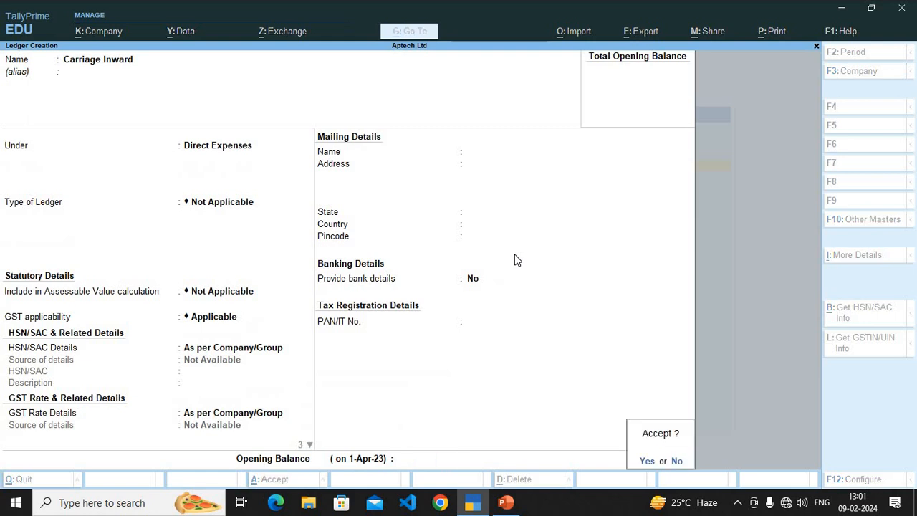
{"action": "key", "text": "Return"}
Step: Create a Wages ledger under Direct Expenses with the default details and no opening balance
{"action": "type", "text": "Wah"}
{"action": "key", "text": "BackSpace"}
{"action": "type", "text": "ges"}
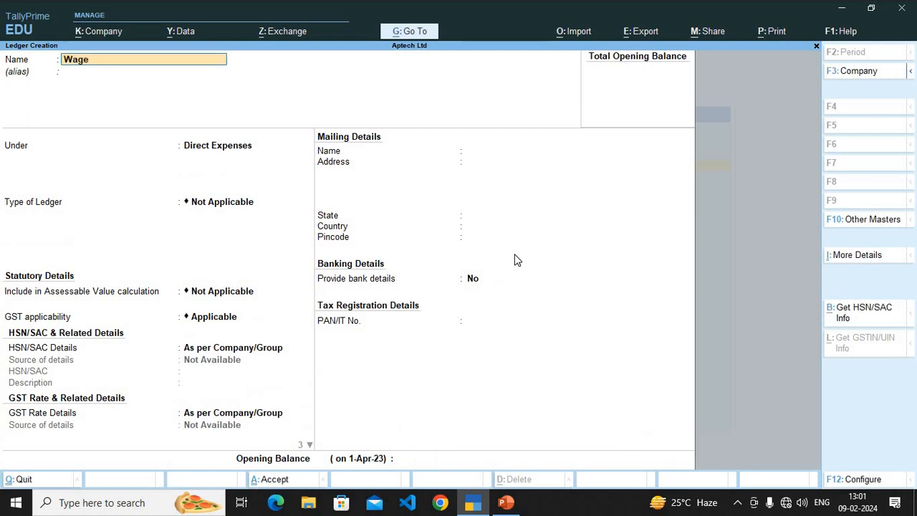
{"action": "key", "text": "Return"}
{"action": "key", "text": "Return"}
{"action": "key", "text": "Return"}
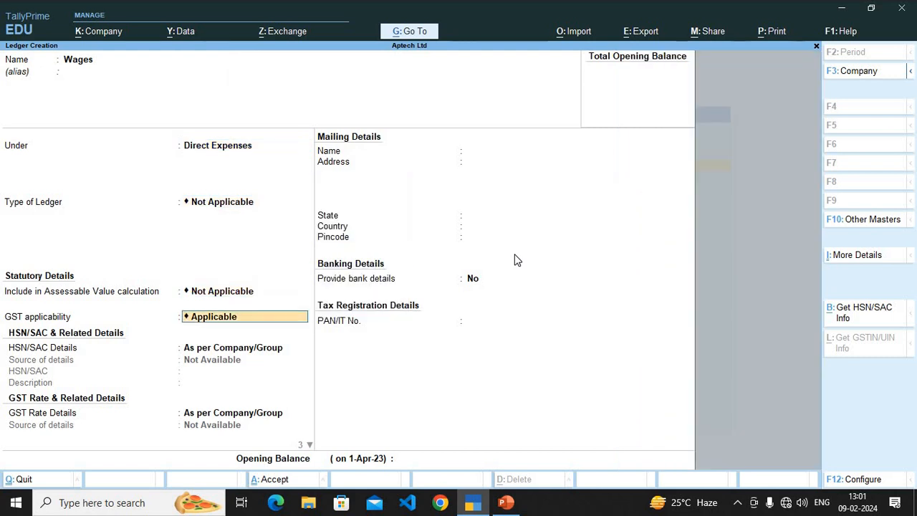
{"action": "key", "text": "Return"}
{"action": "key", "text": "Return"}
{"action": "key", "text": "Return"}
{"action": "key", "text": "Return"}
{"action": "key", "text": "Return"}
{"action": "key", "text": "Return"}
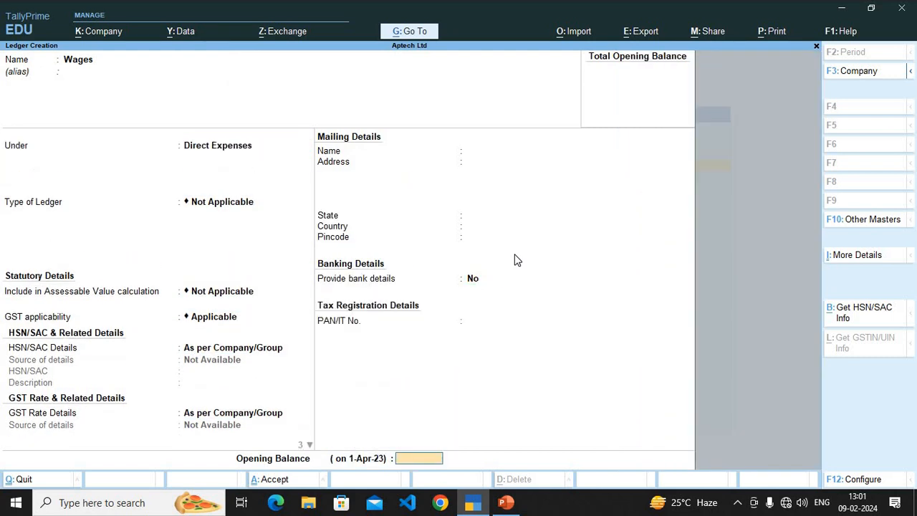
{"action": "key", "text": "Return"}
{"action": "key", "text": "Return"}
Step: Create a Duty on Purchase ledger under Direct Expenses with the default details
{"action": "type", "text": "D"}
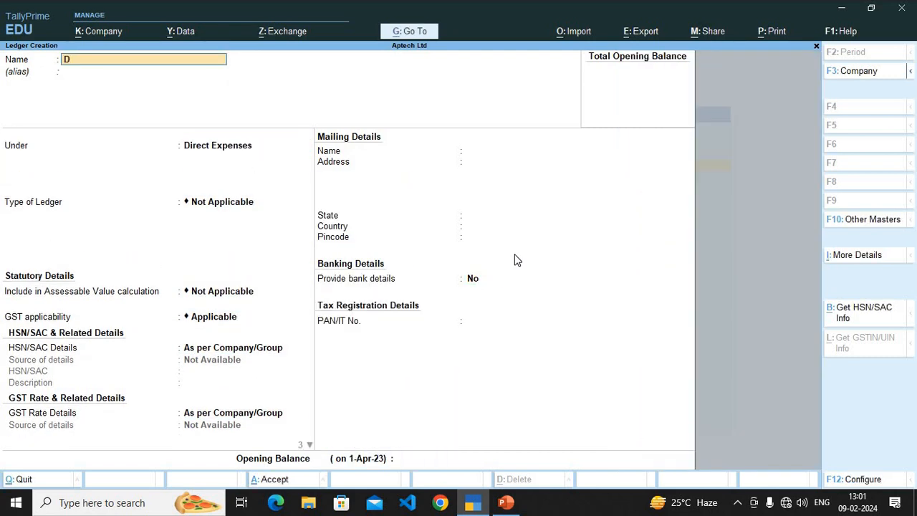
{"action": "type", "text": "uty"}
{"action": "type", "text": " Purchase"}
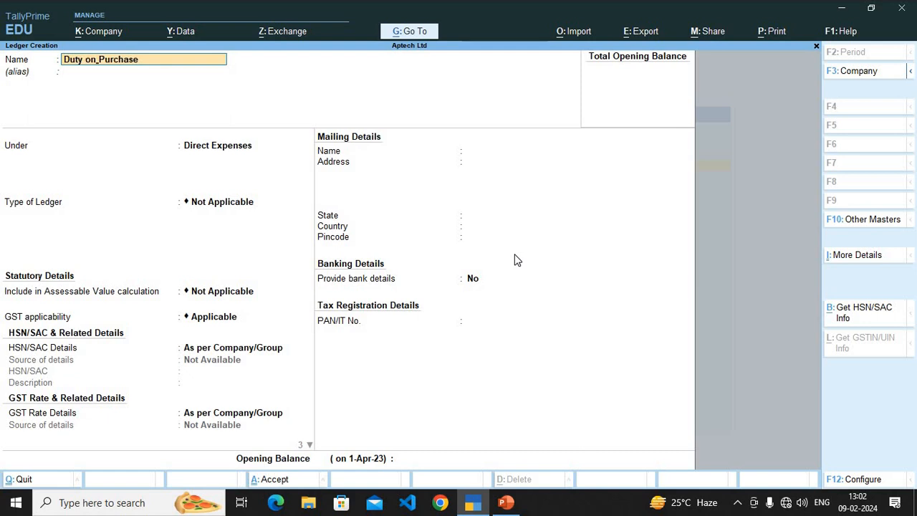
{"action": "key", "text": "Return"}
{"action": "key", "text": "Return"}
{"action": "key", "text": "Return"}
{"action": "key", "text": "Return"}
{"action": "key", "text": "Return"}
{"action": "key", "text": "Return"}
{"action": "key", "text": "Return"}
Step: Create a Gas Fuel & Power ledger under Direct Expenses with the default details
{"action": "key", "text": "Return"}
{"action": "key", "text": "Return"}
{"action": "key", "text": "Return"}
{"action": "type", "text": "Gas Fuel & Power"}
{"action": "key", "text": "Return"}
{"action": "key", "text": "Return"}
{"action": "key", "text": "Return"}
{"action": "key", "text": "Return"}
{"action": "key", "text": "Return"}
{"action": "key", "text": "Return"}
{"action": "key", "text": "Return"}
{"action": "key", "text": "Return"}
{"action": "key", "text": "Return"}
{"action": "key", "text": "Return"}
{"action": "key", "text": "Return"}
{"action": "key", "text": "Return"}
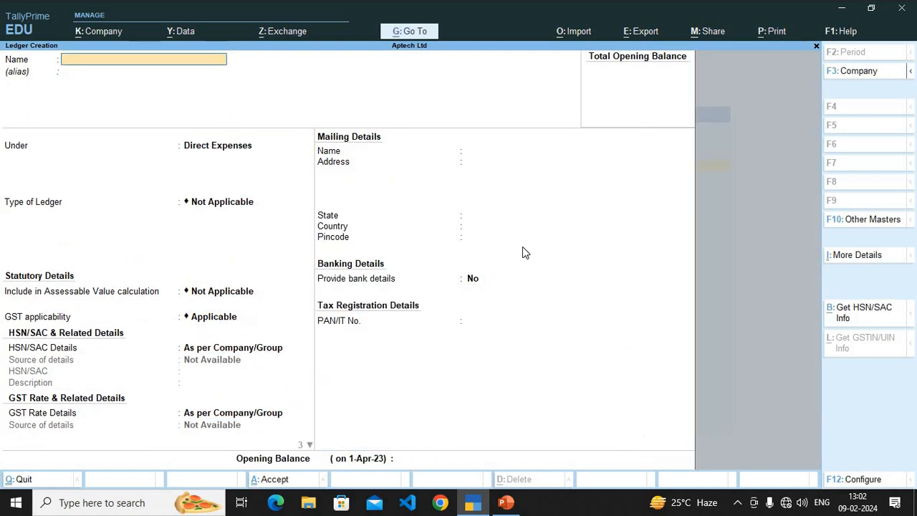
Step: Create a Manufacturing ledger under Direct Expenses and save it with the default details
{"action": "type", "text": "Manufacturing"}
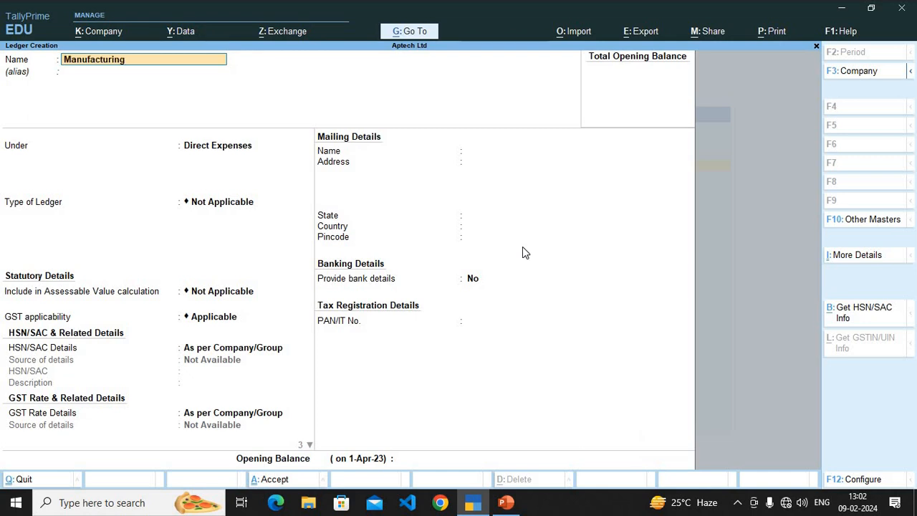
{"action": "key", "text": "Return"}
{"action": "key", "text": "Return"}
{"action": "key", "text": "ctrl+a"}
Step: Create the Factory Lightening and Factory Rent ledgers under Direct Expenses
{"action": "type", "text": "Factory Lightening"}
{"action": "key", "text": "ctrl+a"}
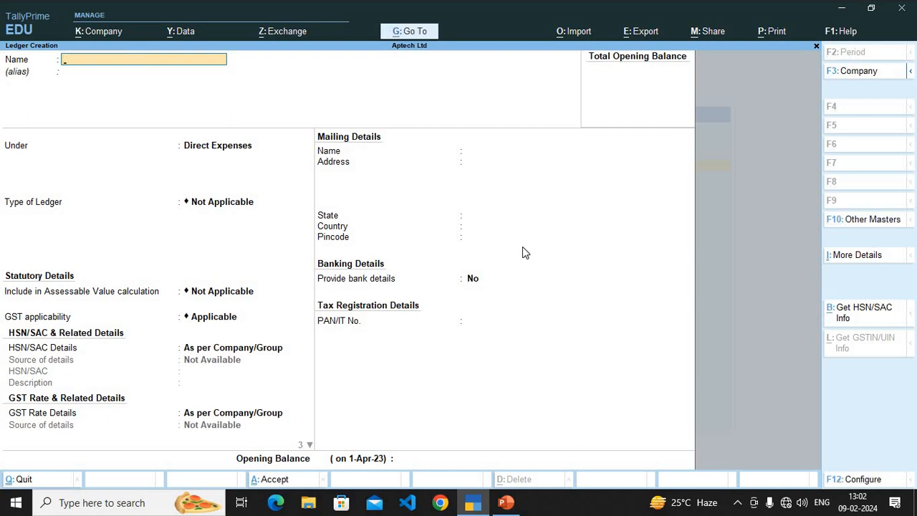
{"action": "type", "text": "Factory Rebnt"}
{"action": "key", "text": "ctrl+a"}
Step: Create a Freight Inward ledger under Direct Expenses and save it
{"action": "type", "text": "Freigh"}
{"action": "key", "text": "BackSpace"}
{"action": "type", "text": "ht Inward"}
{"action": "key", "text": "Return"}
{"action": "key", "text": "ctrl+a"}
Step: Create an Export Duty ledger, assign it to the Direct Expenses group and save it
{"action": "type", "text": "Export Duty"}
{"action": "key", "text": "Return"}
{"action": "key", "text": "Return"}
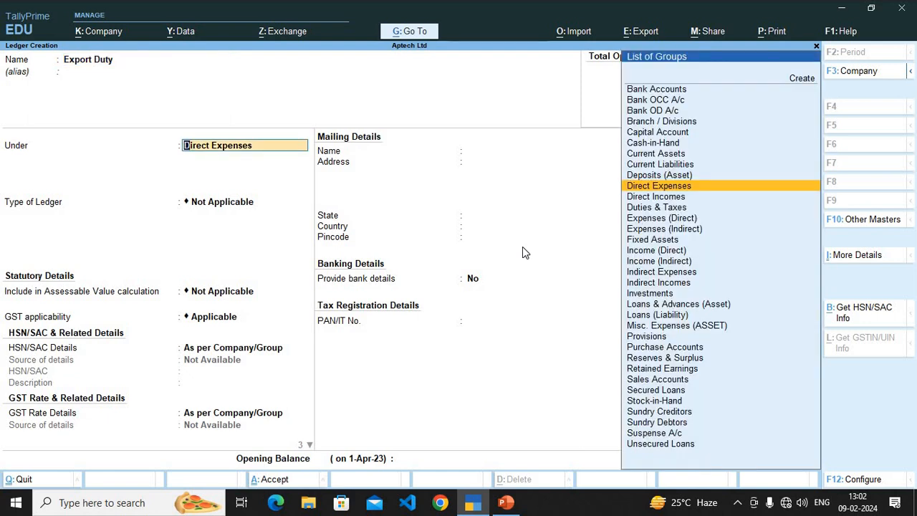
{"action": "type", "text": "D"}
{"action": "key", "text": "Up"}
{"action": "key", "text": "Down"}
{"action": "key", "text": "Return"}
{"action": "key", "text": "ctrl+a"}
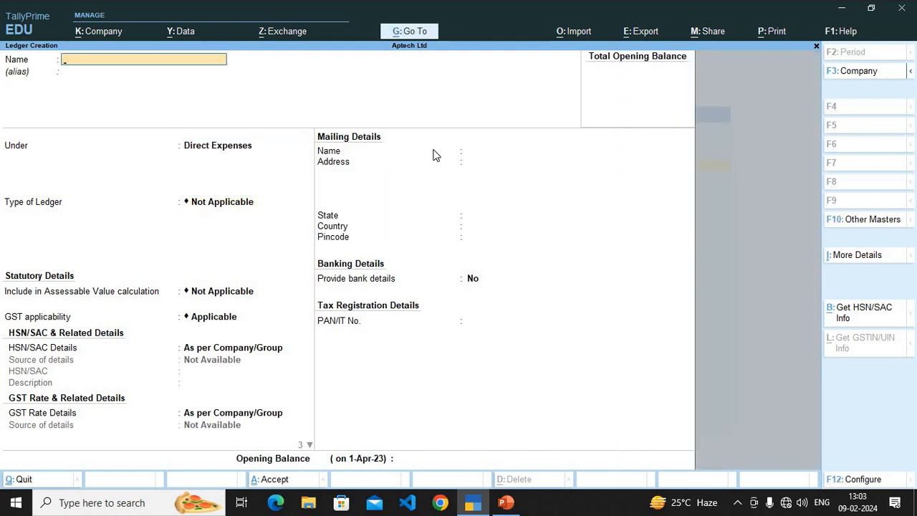
Step: Create the Factory Insurance and Premium ledgers under Direct Expenses
{"action": "type", "text": "Facr="}
{"action": "type", "text": "tory Ins"}
{"action": "type", "text": "urance"}
{"action": "key", "text": "ctrl"}
{"action": "key", "text": "ctrl+a"}
{"action": "type", "text": "Premimum"}
{"action": "key", "text": "ctrl+a"}
Step: Create a Royalties ledger under Direct Expenses and save it
{"action": "type", "text": "Royalti"}
{"action": "key", "text": "ctrl"}
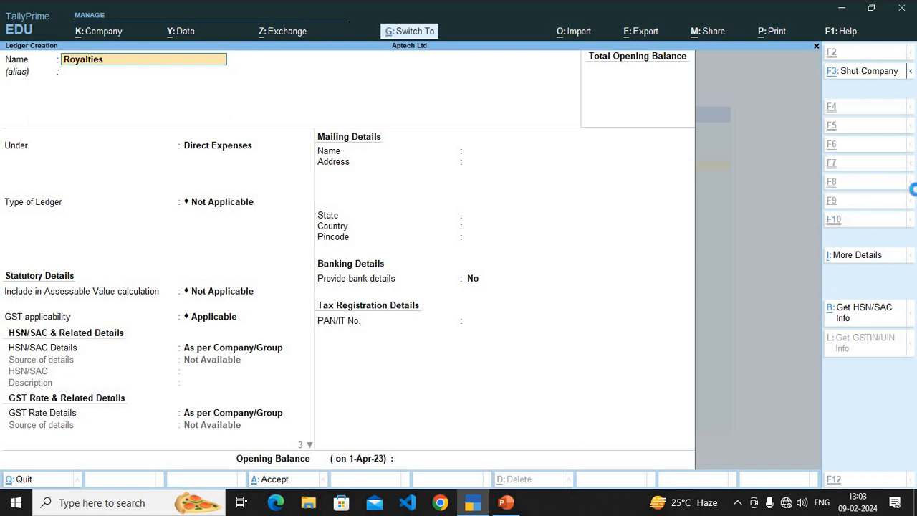
{"action": "key", "text": "ctrl+a"}
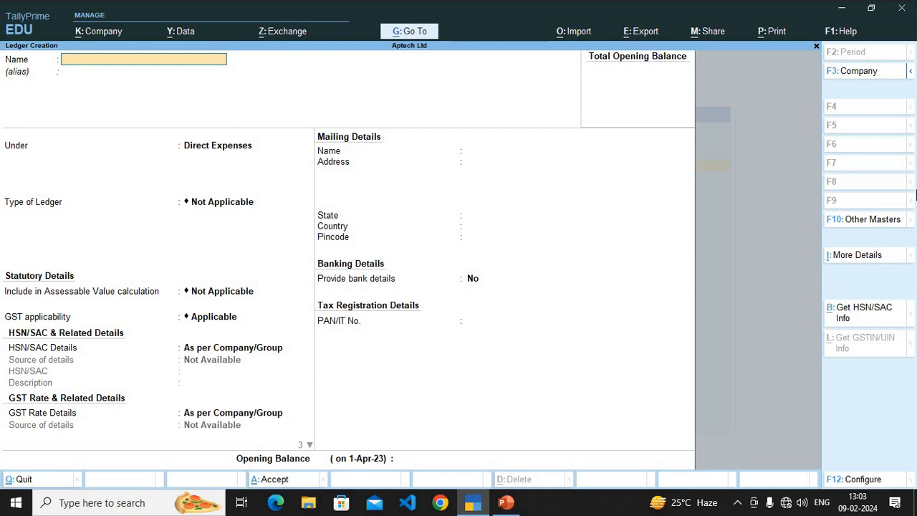
Step: Create a Sales ledger under Sales Accounts and save it with the default details
{"action": "type", "text": "Sales"}
{"action": "key", "text": "Return"}
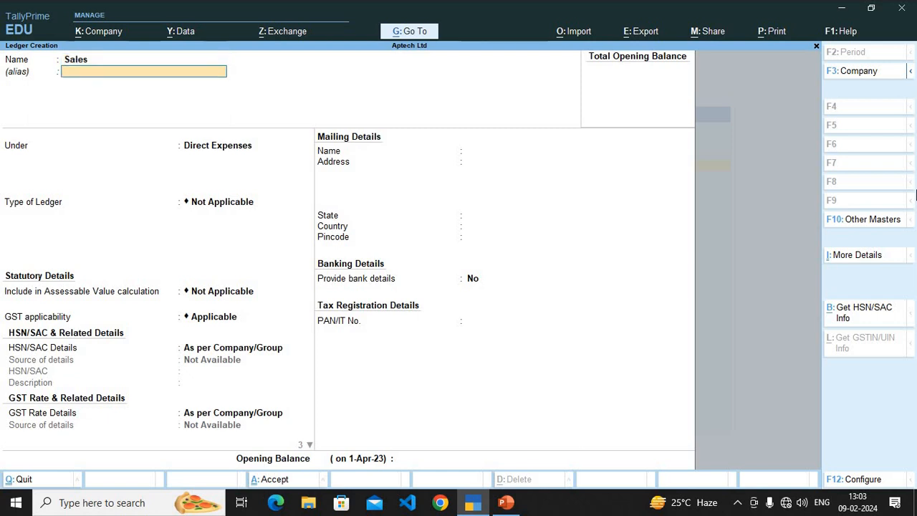
{"action": "key", "text": "Return"}
{"action": "type", "text": "Sal"}
{"action": "key", "text": "Return"}
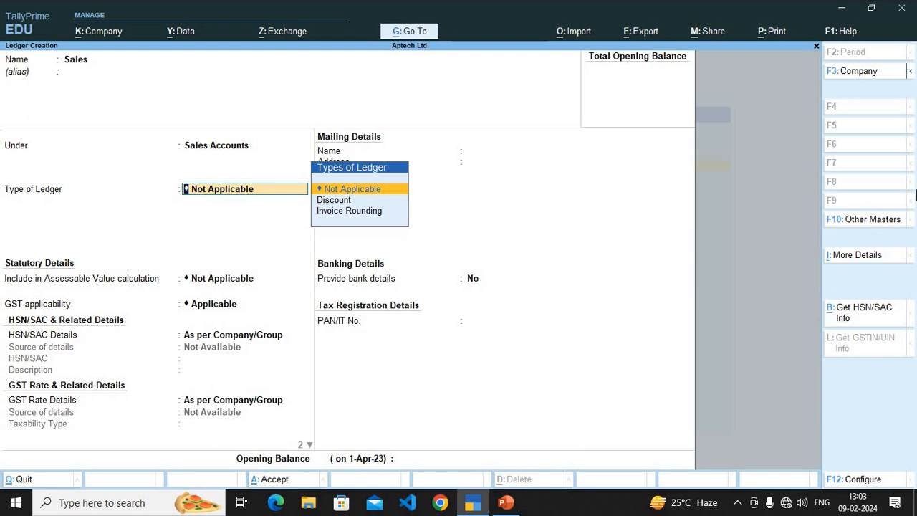
{"action": "key", "text": "ctrl"}
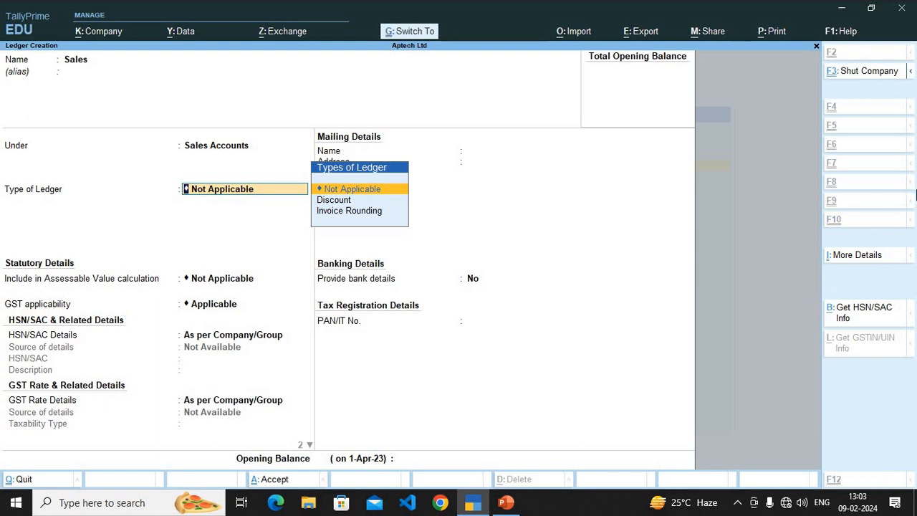
{"action": "key", "text": "ctrl+a"}
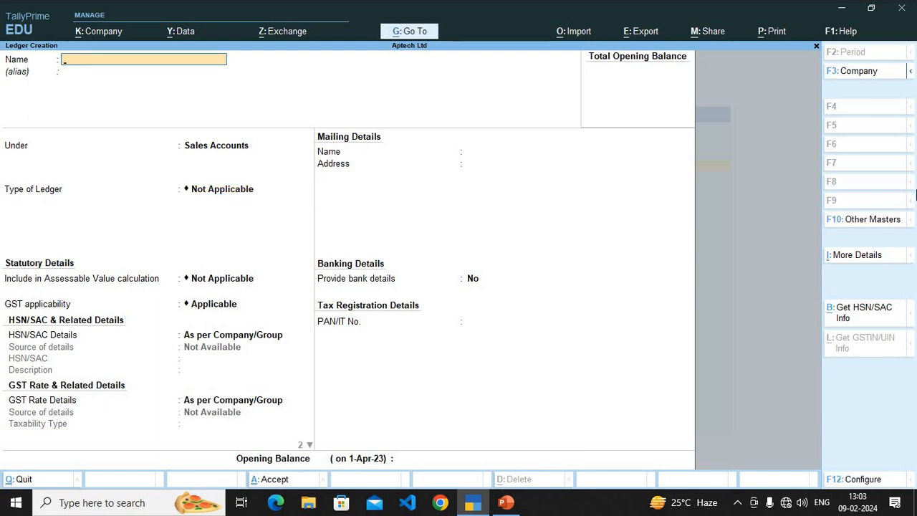
Step: Create a Sales Return ledger under Sales Accounts and save it with the default details
{"action": "type", "text": "Sales Return"}
{"action": "key", "text": "Return"}
Step: Create a Salaries ledger, assign it to the Indirect Expenses group and save it
{"action": "key", "text": "Return"}
{"action": "key", "text": "Return"}
{"action": "key", "text": "Return"}
{"action": "key", "text": "Return"}
{"action": "key", "text": "Return"}
{"action": "key", "text": "Return"}
{"action": "key", "text": "Return"}
{"action": "key", "text": "Return"}
{"action": "key", "text": "ctrl+a"}
{"action": "type", "text": "Salried"}
{"action": "key", "text": "BackSpace"}
{"action": "key", "text": "BackSpace"}
{"action": "key", "text": "BackSpace"}
{"action": "type", "text": "ari"}
{"action": "key", "text": "Return"}
{"action": "key", "text": "Return"}
{"action": "key", "text": "Return"}
{"action": "key", "text": "BackSpace"}
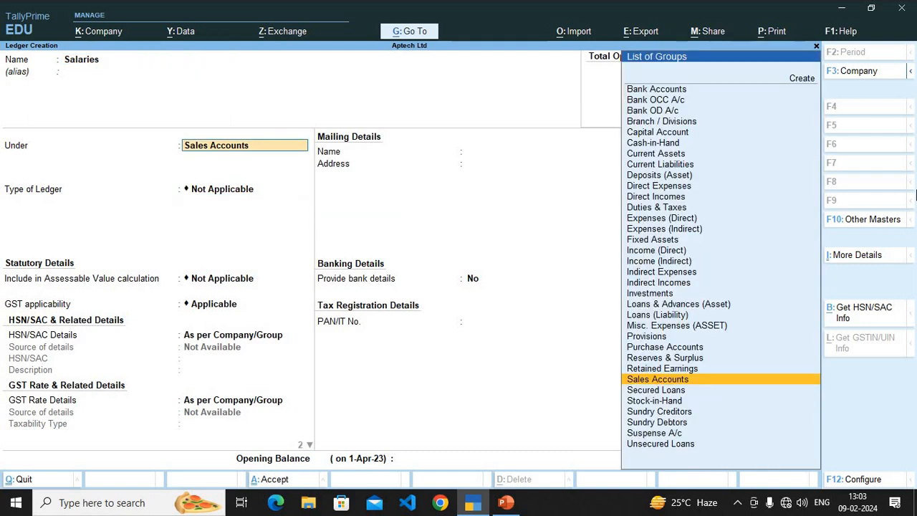
{"action": "key", "text": "BackSpace"}
{"action": "type", "text": "I"}
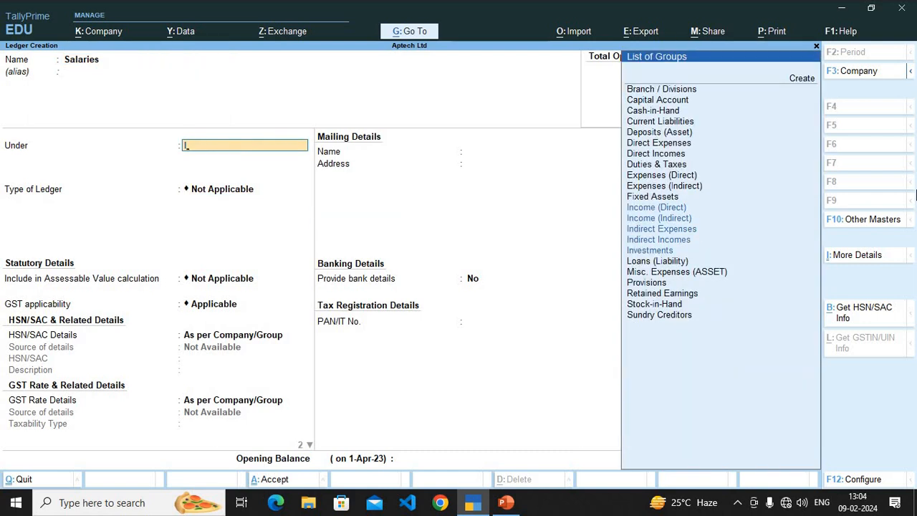
{"action": "type", "text": "n"}
{"action": "key", "text": "Down"}
{"action": "key", "text": "Down"}
{"action": "key", "text": "Down"}
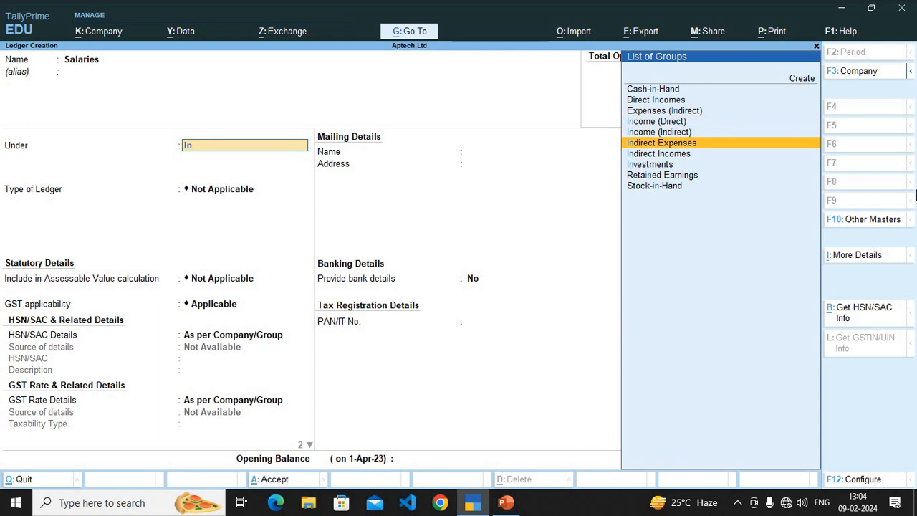
{"action": "key", "text": "Return"}
{"action": "key", "text": "ctrl+a"}
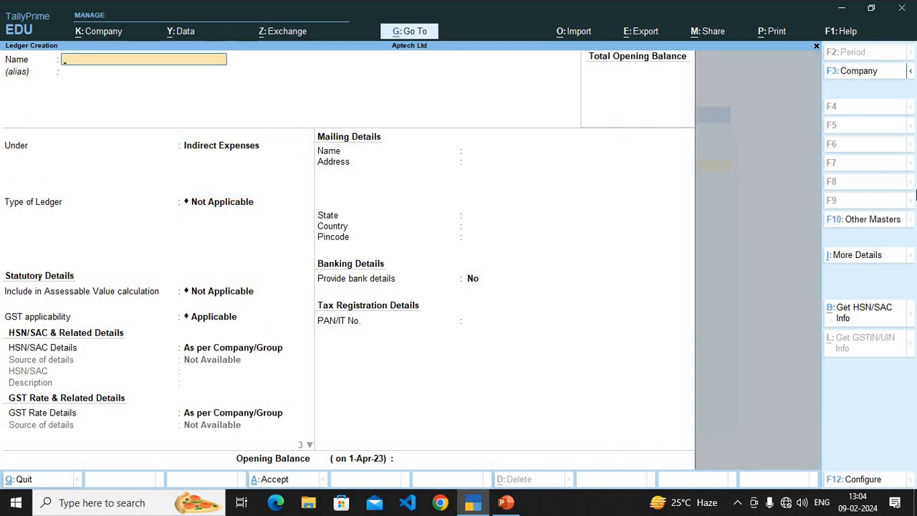
Step: Create a ledger named "Depreciation on Plant &Machinery" under Indirect Expenses and save it
{"action": "type", "text": "Dep"}
{"action": "key", "text": "BackSpace"}
{"action": "type", "text": "reciation on Plant &Machinery"}
{"action": "key", "text": "ctrl+a"}
Step: Create a ledger named "Repairs to Bld" under Indirect Expenses and save it
{"action": "type", "text": "Repa"}
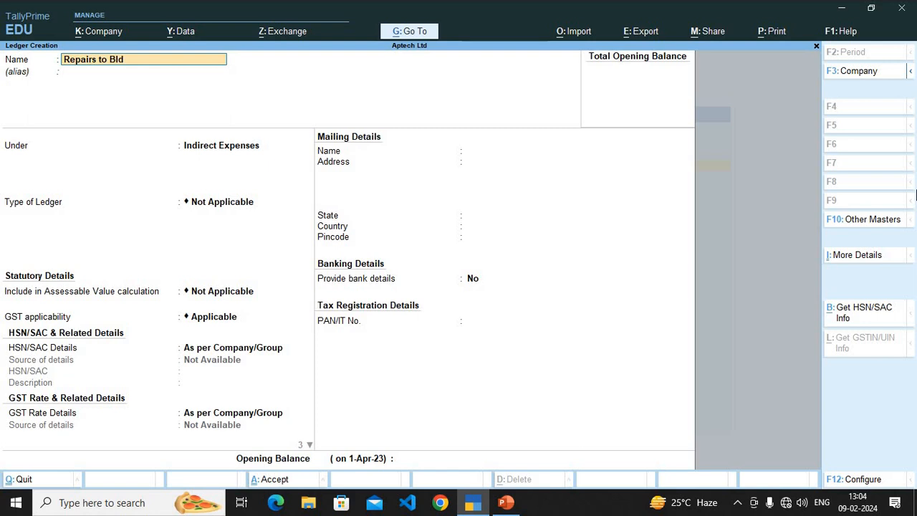
{"action": "key", "text": "ctrl+a"}
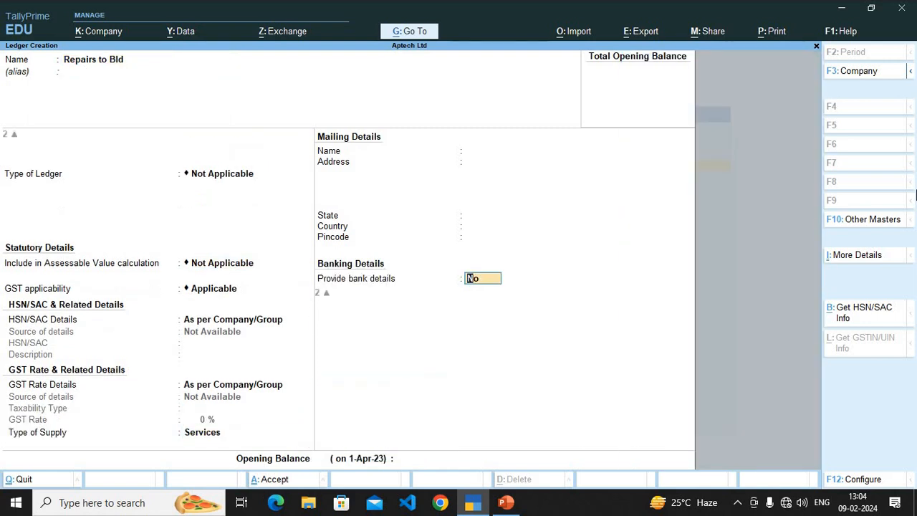
{"action": "key", "text": "Return"}
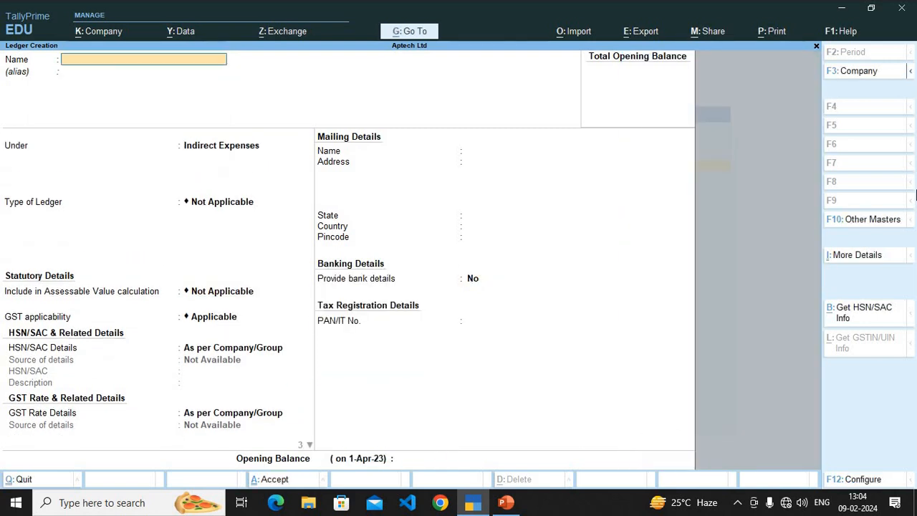
Step: Create the Bank Charges and Legal Charges ledgers under Indirect Expenses
{"action": "type", "text": "Bank Charg"}
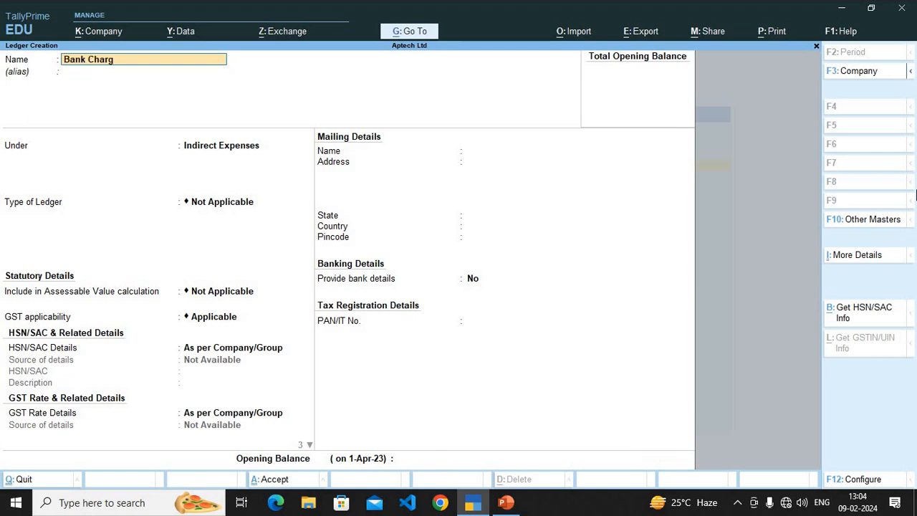
{"action": "key", "text": "ctrl+a"}
{"action": "type", "text": "Legal Charges"}
{"action": "key", "text": "ctrl+a"}
Step: Create a Travelling Exp ledger under Indirect Expenses and save it
{"action": "type", "text": "Treavel"}
{"action": "key", "text": "BackSpace"}
{"action": "key", "text": "BackSpace"}
{"action": "key", "text": "BackSpace"}
{"action": "type", "text": "avelling Exp"}
{"action": "key", "text": "Return"}
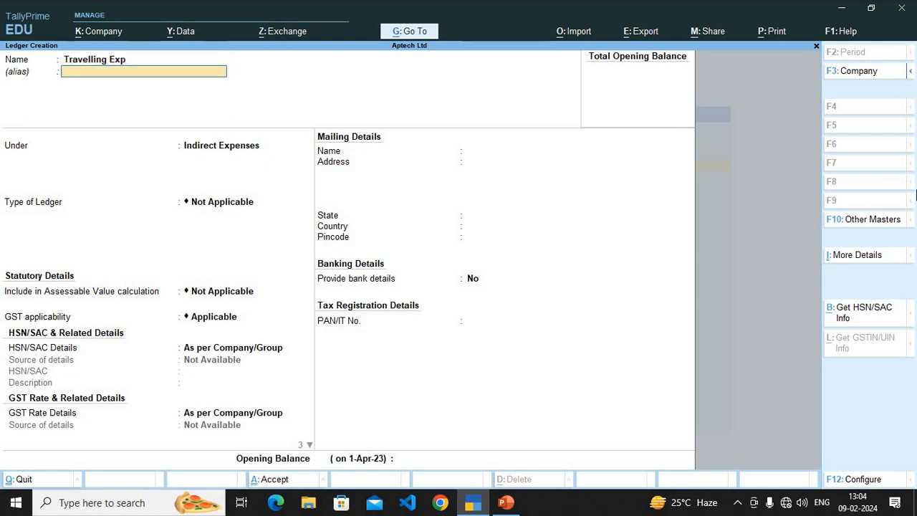
{"action": "key", "text": "ctrl+a"}
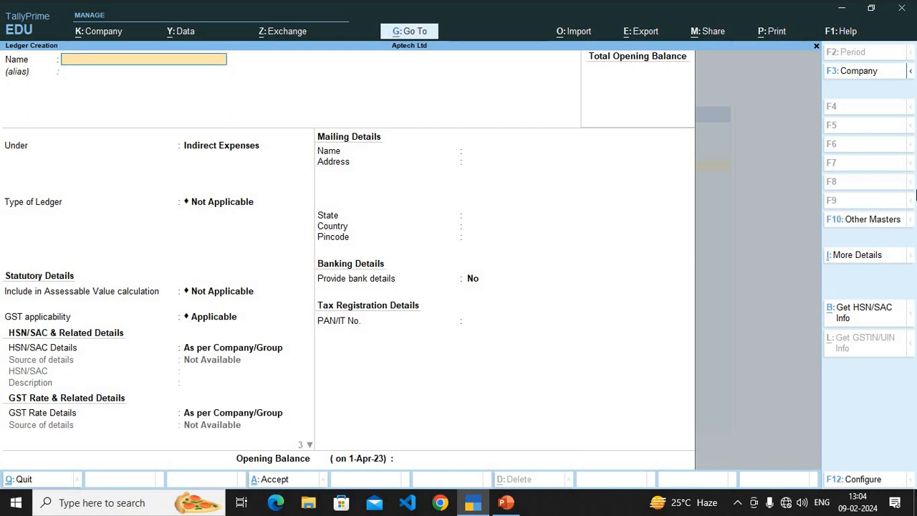
Step: Create a Carriage Outward ledger under Indirect Expenses and save it
{"action": "type", "text": "Carriage Outward"}
{"action": "key", "text": "Return"}
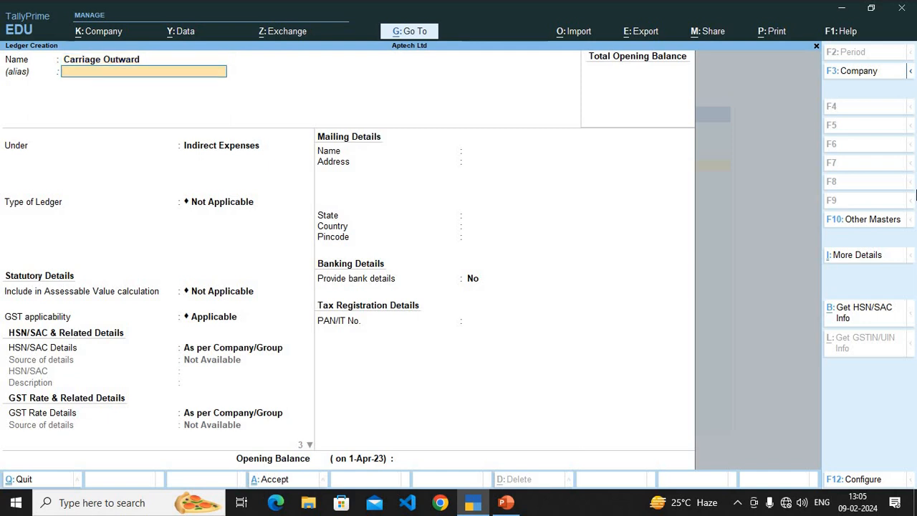
{"action": "key", "text": "ctrl+a"}
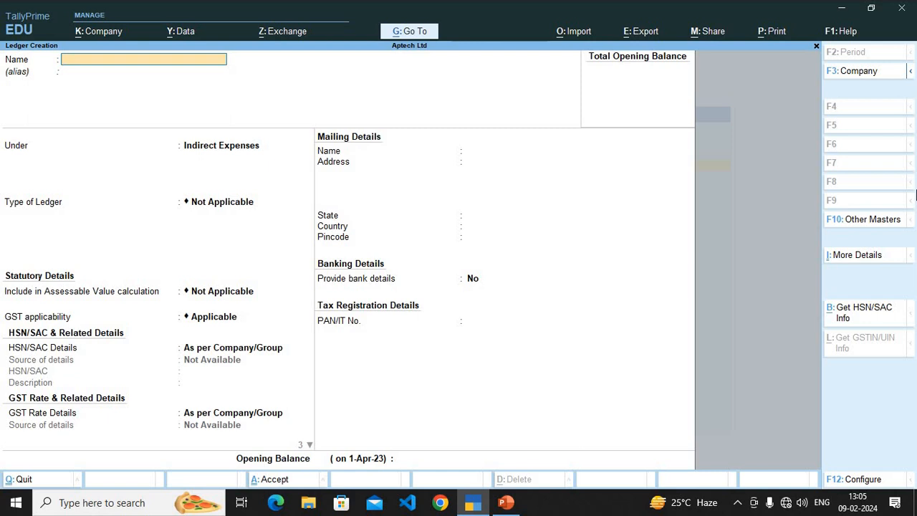
Step: Create the Advertisement and Bad Debts ledgers under Indirect Expenses
{"action": "type", "text": "Advertisemenyt"}
{"action": "key", "text": "ctrl+BackSpace"}
{"action": "type", "text": "Bvad"}
{"action": "key", "text": "BackSpace"}
{"action": "key", "text": "BackSpace"}
{"action": "type", "text": "ad Debts"}
{"action": "key", "text": "ctrl+a"}
Step: Create the Motor Expenses and Telephone Charge ledgers under Indirect Expenses
{"action": "type", "text": "Motor expenses"}
{"action": "key", "text": "ctrl+a"}
{"action": "type", "text": "Telephone Charges"}
{"action": "key", "text": "ctrl+a"}
Step: Leave ledger creation and bring up the list of existing ledgers for alteration
{"action": "key", "text": "Escape"}
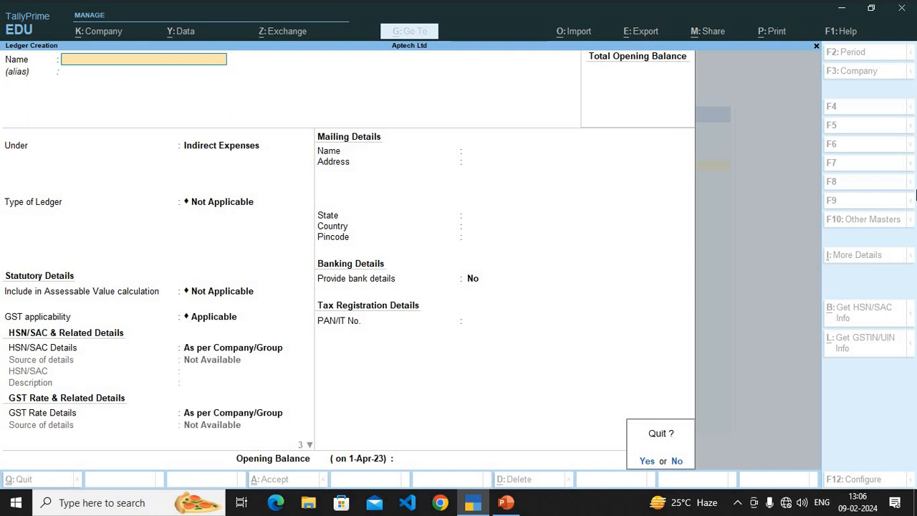
{"action": "key", "text": "y"}
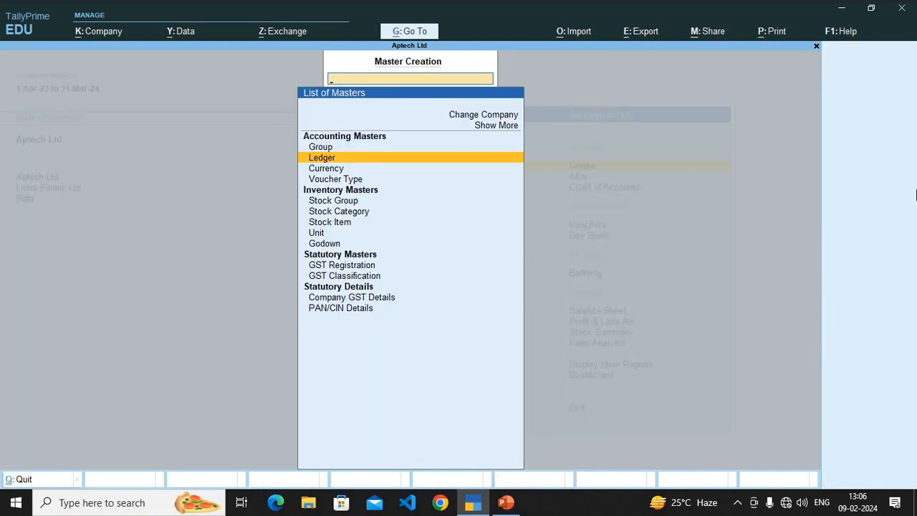
{"action": "key", "text": "Escape"}
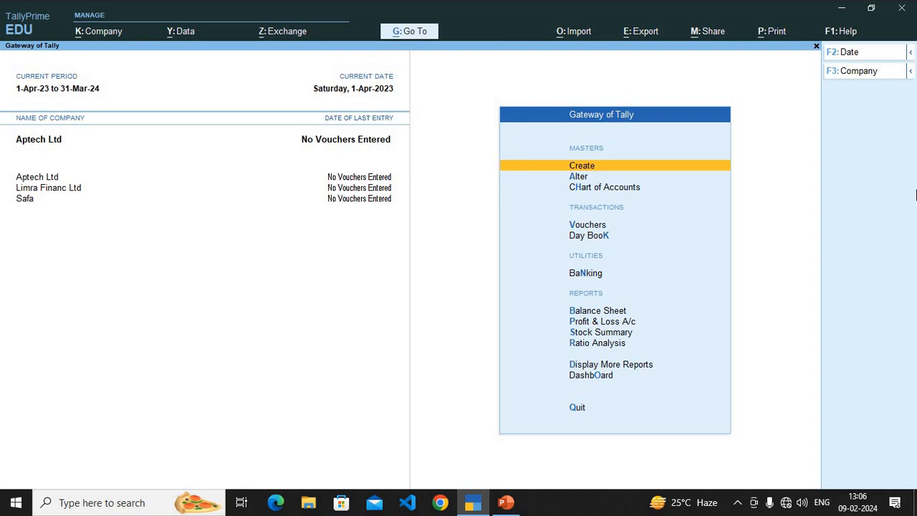
{"action": "key", "text": "Down"}
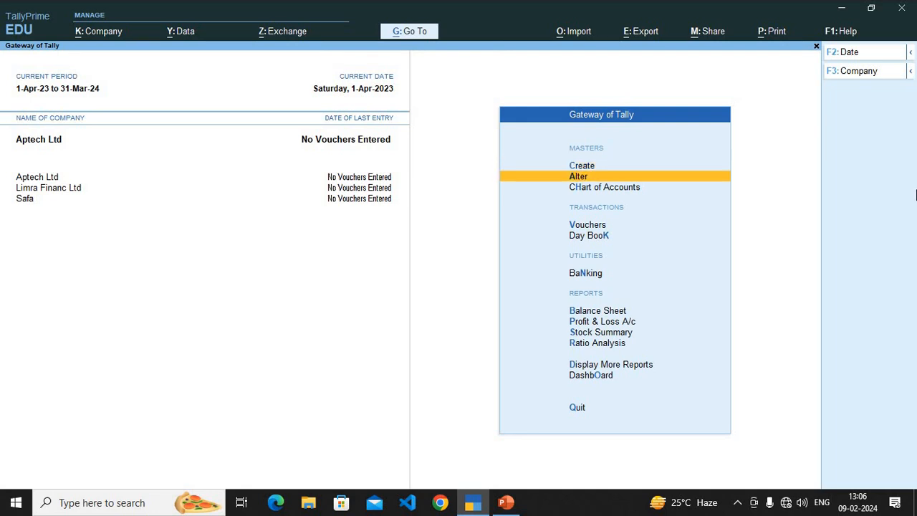
{"action": "key", "text": "Return"}
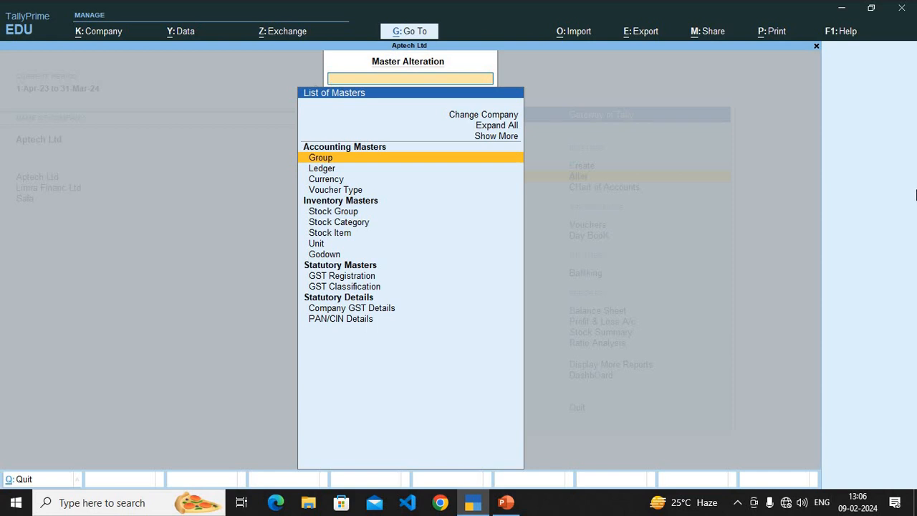
{"action": "key", "text": "Down"}
{"action": "key", "text": "Return"}
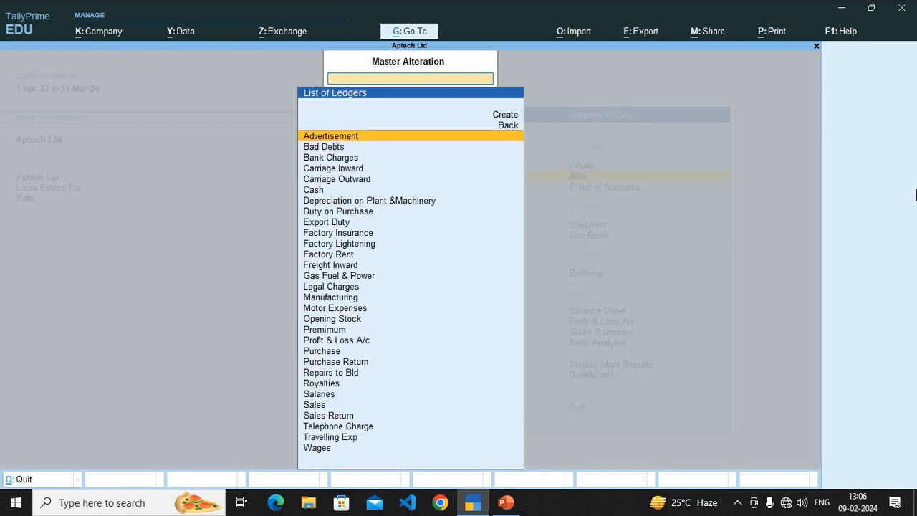
Step: Look through the list of Aptech Ltd's ledgers to review the ones created so far
{"action": "key", "text": "Down"}
{"action": "key", "text": "Down"}
{"action": "key", "text": "Down"}
{"action": "key", "text": "Down"}
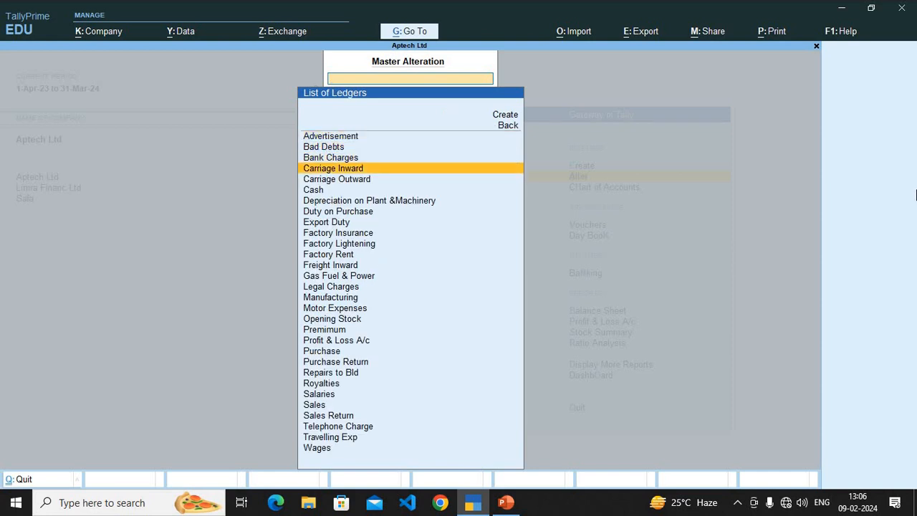
{"action": "key", "text": "Up"}
{"action": "key", "text": "Down"}
{"action": "key", "text": "Down"}
{"action": "key", "text": "Down"}
{"action": "key", "text": "Up"}
{"action": "key", "text": "Up"}
{"action": "key", "text": "Up"}
{"action": "key", "text": "Up"}
{"action": "key", "text": "Up"}
{"action": "key", "text": "Up"}
{"action": "key", "text": "Up"}
{"action": "key", "text": "Up"}
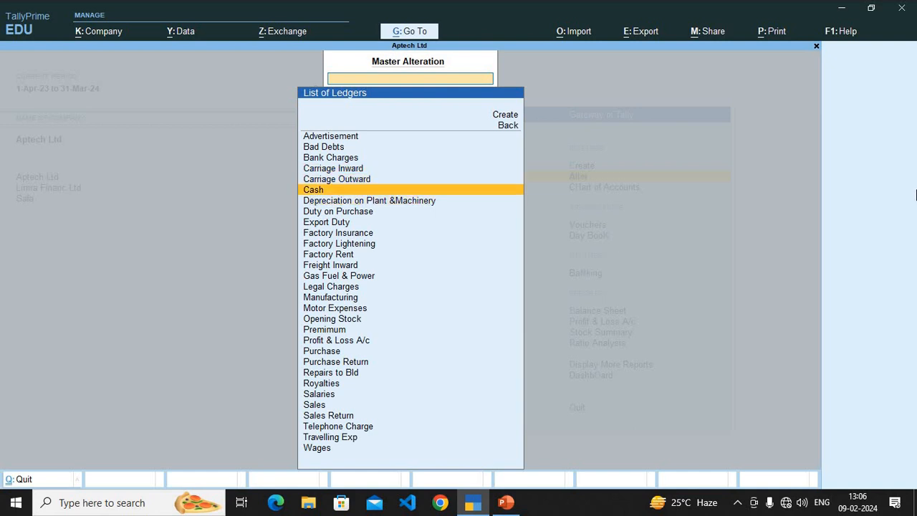
{"action": "key", "text": "Down"}
{"action": "key", "text": "Down"}
{"action": "key", "text": "Down"}
{"action": "key", "text": "Down"}
{"action": "key", "text": "Down"}
{"action": "key", "text": "Down"}
{"action": "key", "text": "Down"}
{"action": "key", "text": "Down"}
{"action": "key", "text": "Down"}
{"action": "key", "text": "Down"}
{"action": "key", "text": "Down"}
{"action": "key", "text": "Down"}
{"action": "key", "text": "Down"}
{"action": "key", "text": "Down"}
{"action": "key", "text": "Down"}
{"action": "key", "text": "Down"}
{"action": "key", "text": "Down"}
{"action": "key", "text": "Down"}
{"action": "key", "text": "Down"}
{"action": "key", "text": "Down"}
{"action": "key", "text": "Down"}
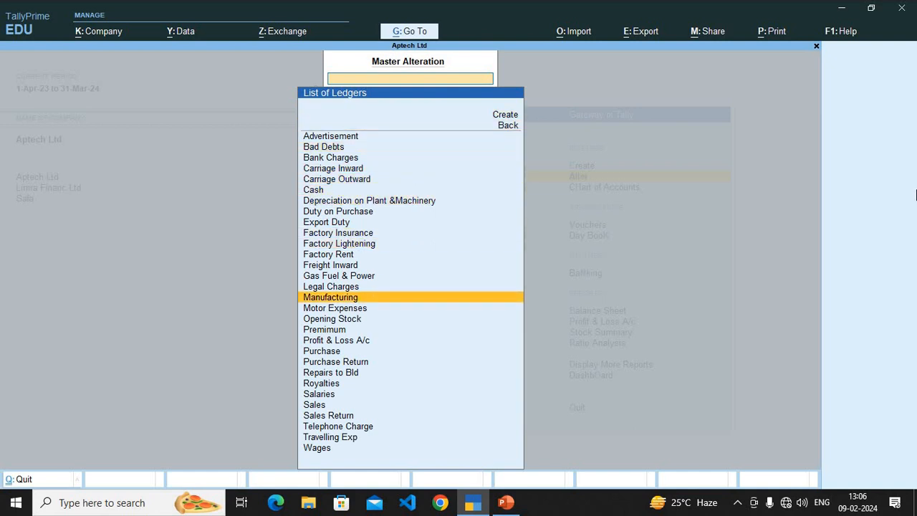
{"action": "key", "text": "Up"}
{"action": "key", "text": "Up"}
{"action": "key", "text": "Up"}
{"action": "key", "text": "Up"}
{"action": "key", "text": "Up"}
{"action": "key", "text": "Up"}
{"action": "key", "text": "Up"}
{"action": "key", "text": "Up"}
{"action": "key", "text": "Up"}
{"action": "key", "text": "Up"}
{"action": "key", "text": "Up"}
{"action": "key", "text": "Up"}
{"action": "key", "text": "Up"}
{"action": "key", "text": "Up"}
{"action": "key", "text": "Up"}
{"action": "key", "text": "Up"}
{"action": "key", "text": "Up"}
{"action": "key", "text": "Up"}
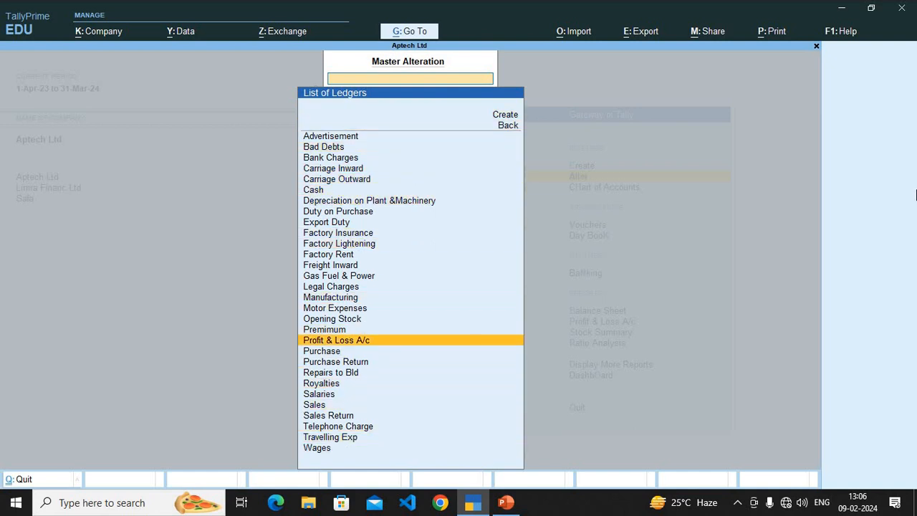
Step: Open the Export Duty ledger for alteration to view its details, and return to the Gateway of Tally
{"action": "key", "text": "Up"}
{"action": "key", "text": "Up"}
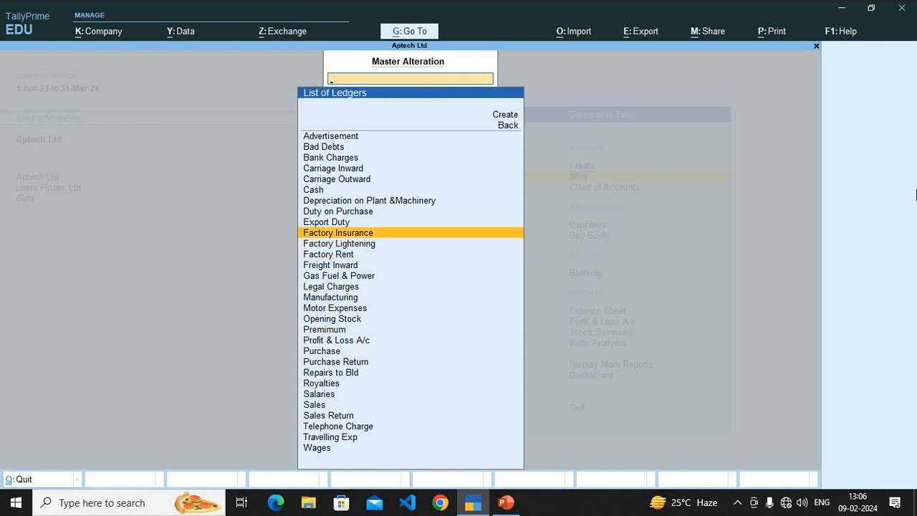
{"action": "key", "text": "Up"}
{"action": "key", "text": "Return"}
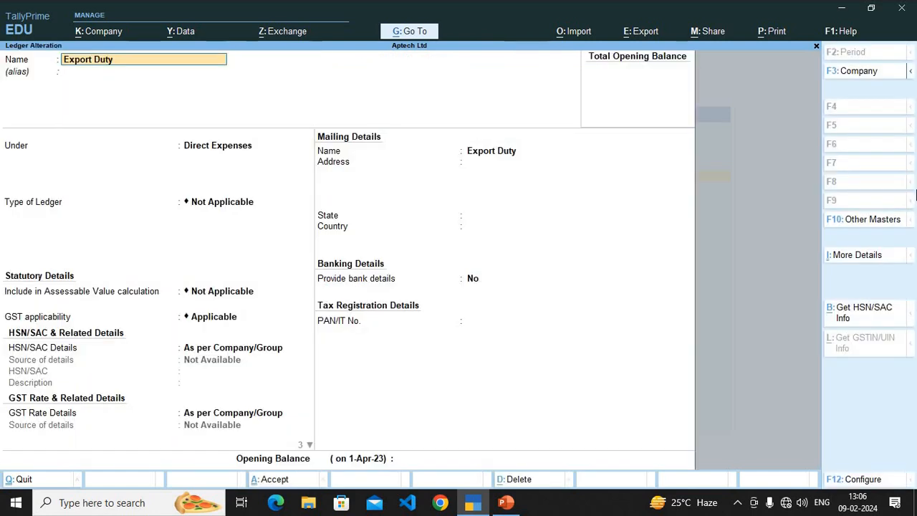
{"action": "key", "text": "Escape"}
{"action": "key", "text": "Escape"}
{"action": "key", "text": "Escape"}
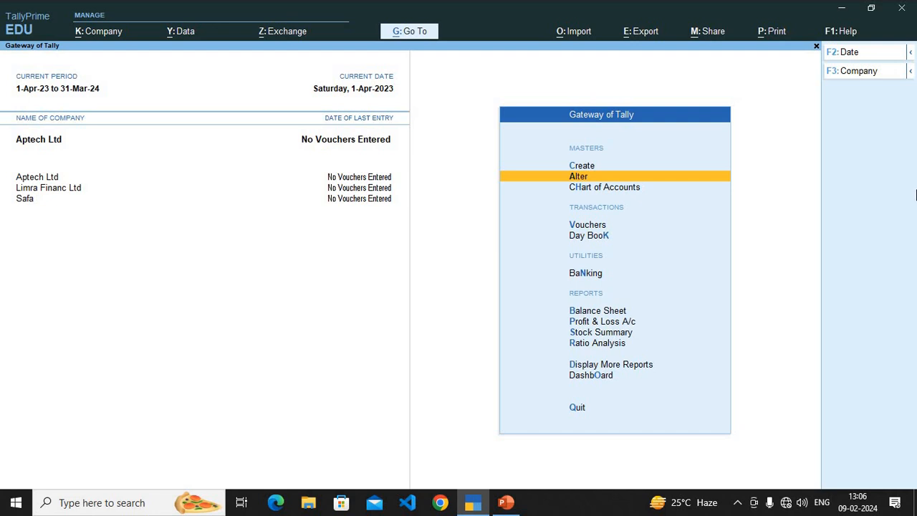
Step: Open the Carriage Inward ledger for alteration from the list of existing ledgers
{"action": "key", "text": "Return"}
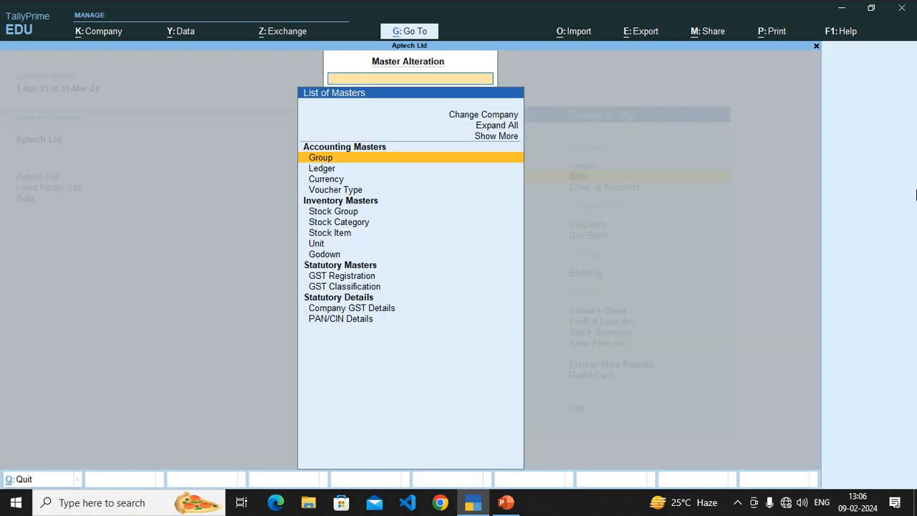
{"action": "key", "text": "Down"}
{"action": "key", "text": "Return"}
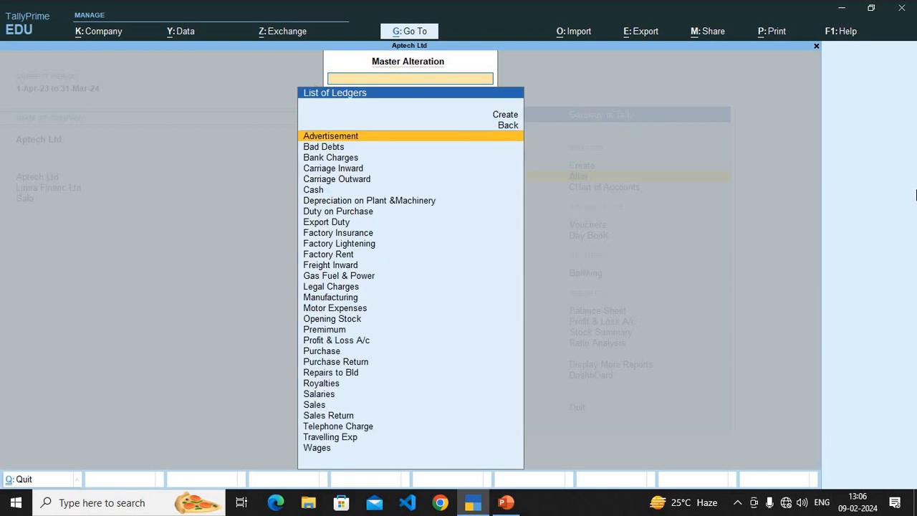
{"action": "key", "text": "Down"}
{"action": "key", "text": "Down"}
{"action": "key", "text": "Down"}
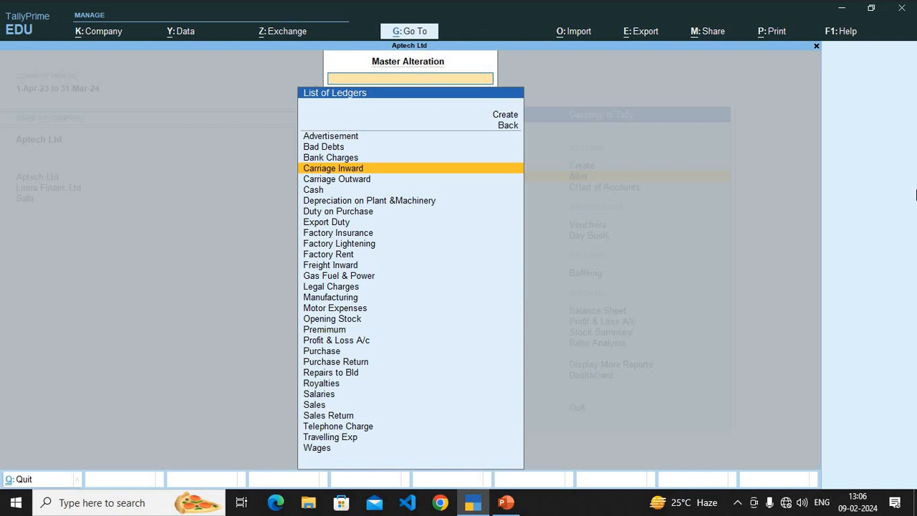
{"action": "key", "text": "Return"}
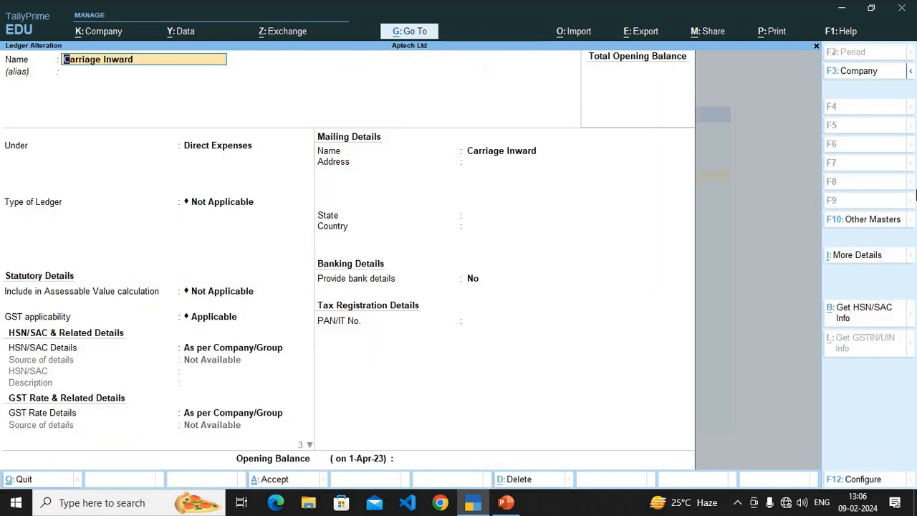
Step: Request deletion of the Carriage Inward ledger, decline it, clear its name and leave the alteration without saving
{"action": "key", "text": "alt+d"}
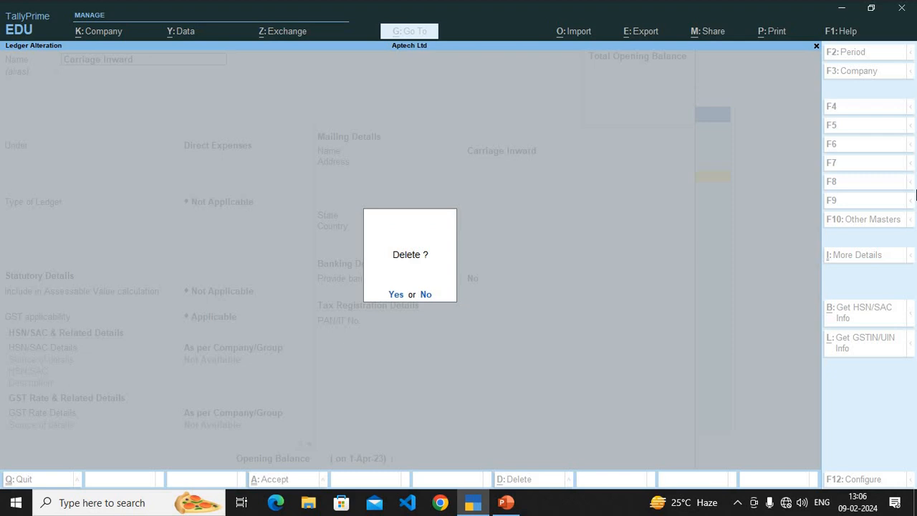
{"action": "key", "text": "n"}
{"action": "key", "text": "BackSpace"}
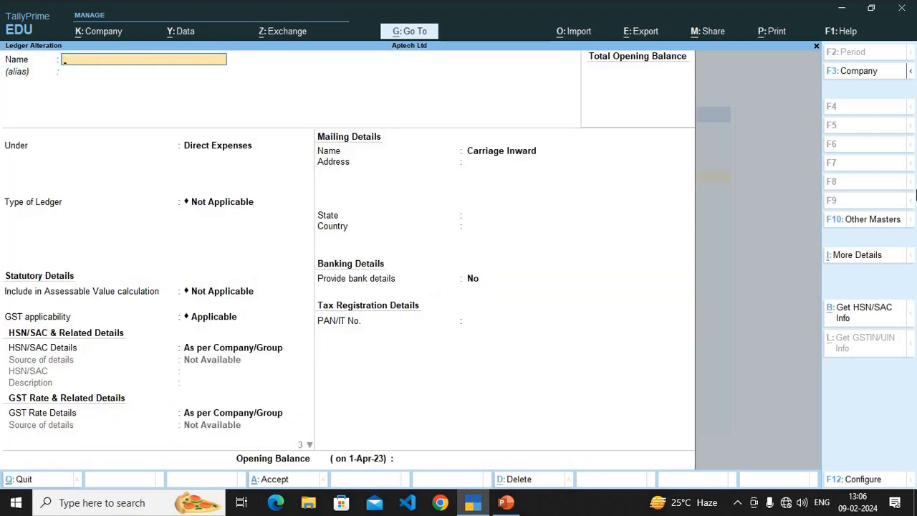
{"action": "key", "text": "Escape"}
{"action": "key", "text": "Escape"}
{"action": "key", "text": "Escape"}
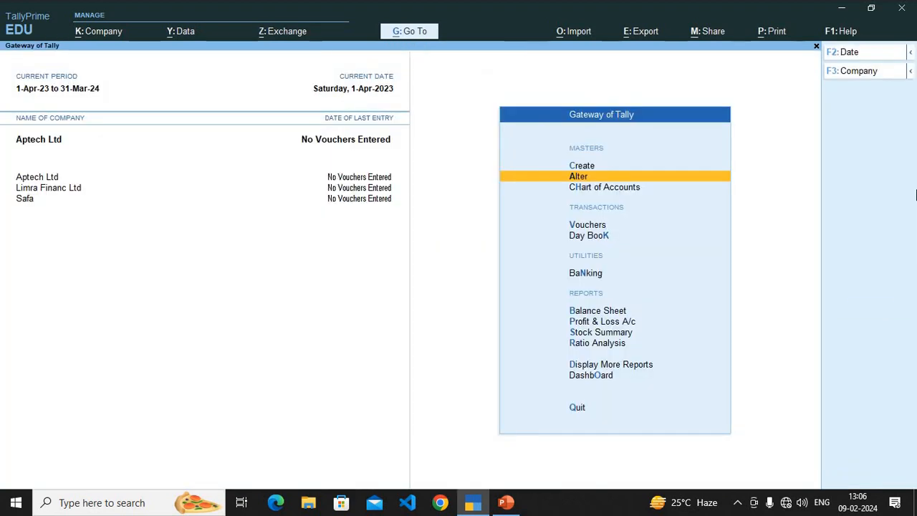